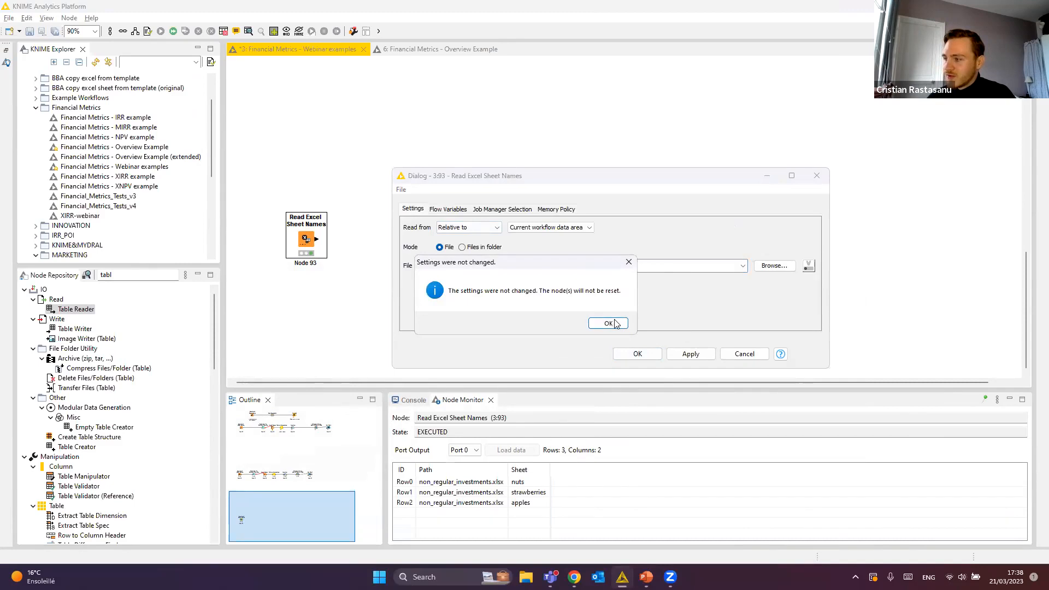
Open the Read Excel Sheet Names node's output table, examine its Path and Sheet columns, and close it.
{"action": "right_click", "coordinate": [304, 239]}
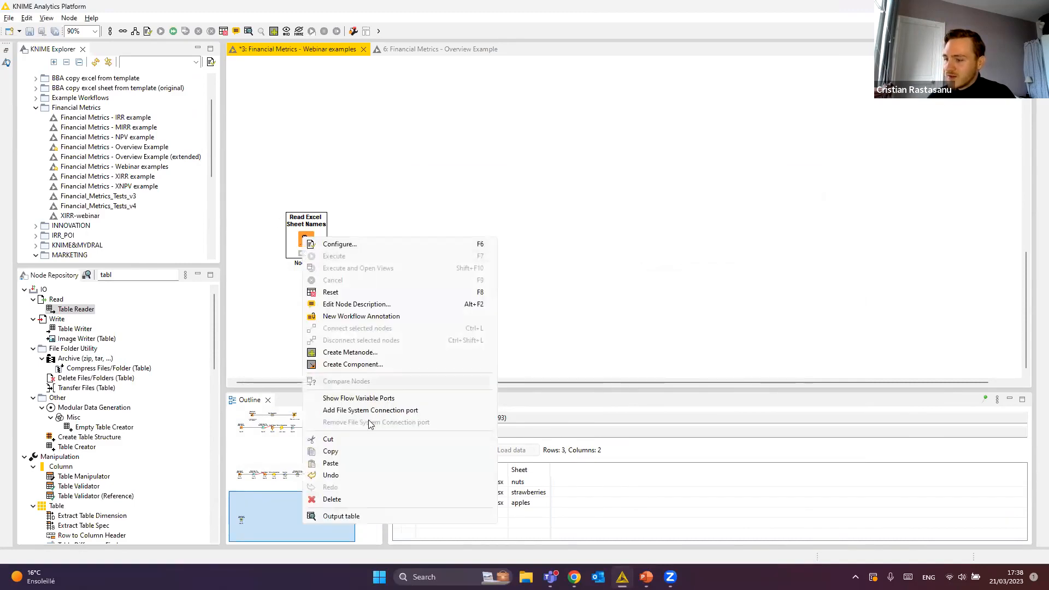
{"action": "left_click", "coordinate": [340, 517]}
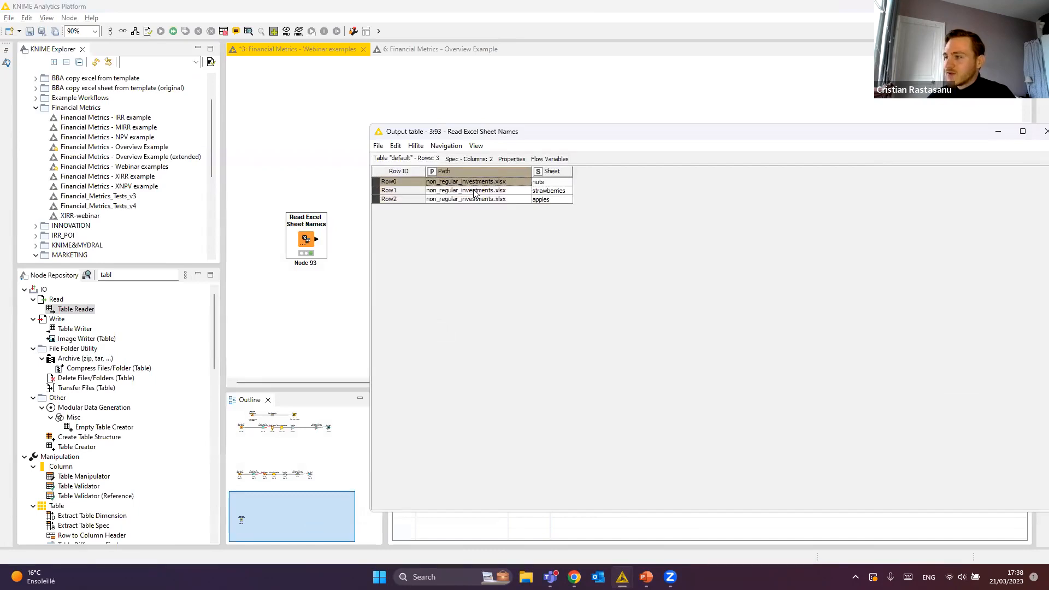
{"action": "left_click_drag", "start_coordinate": [475, 187], "coordinate": [476, 202]}
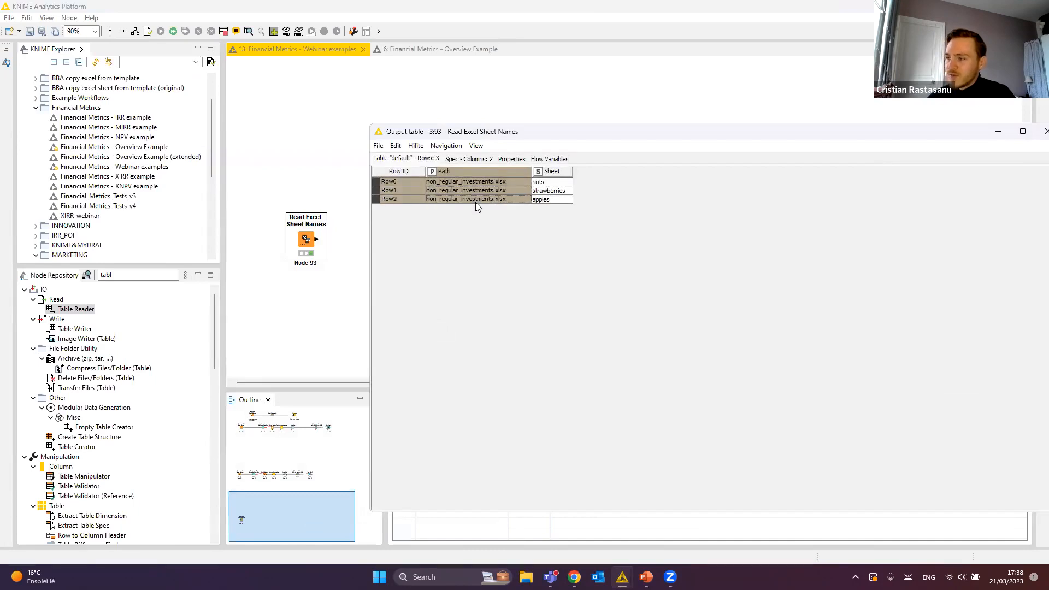
{"action": "left_click_drag", "start_coordinate": [550, 182], "coordinate": [553, 202]}
{"action": "left_click", "coordinate": [556, 182]}
{"action": "left_click", "coordinate": [554, 191]}
{"action": "left_click", "coordinate": [553, 200]}
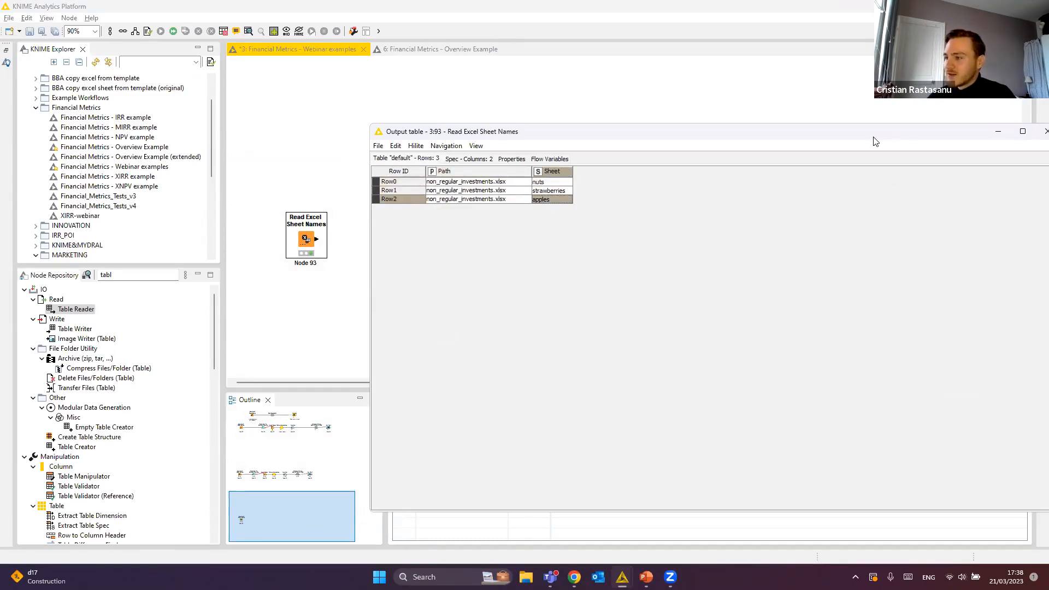
{"action": "left_click_drag", "start_coordinate": [577, 132], "coordinate": [493, 135]}
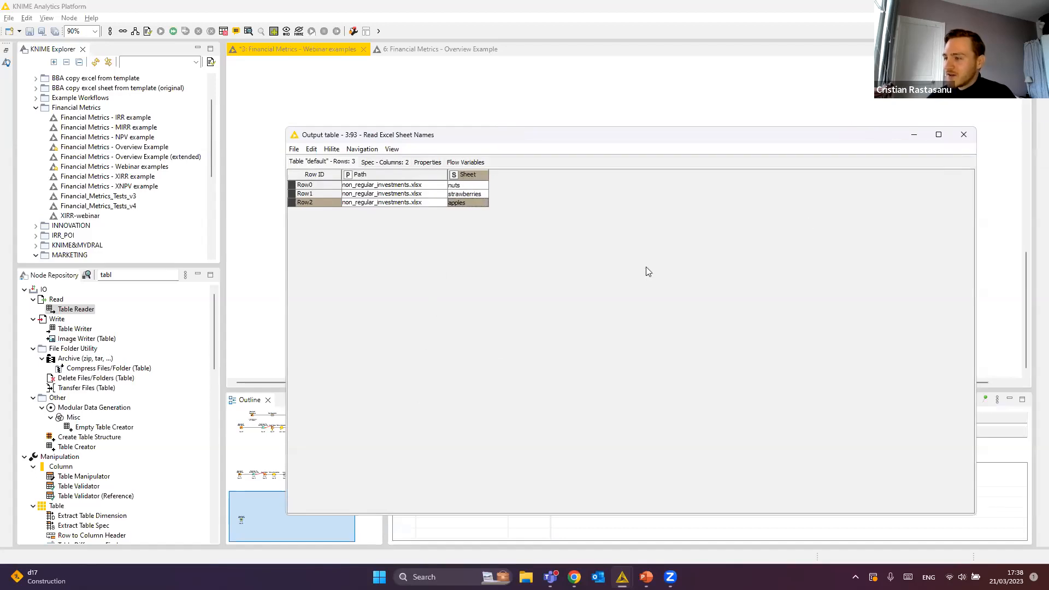
{"action": "left_click", "coordinate": [961, 136]}
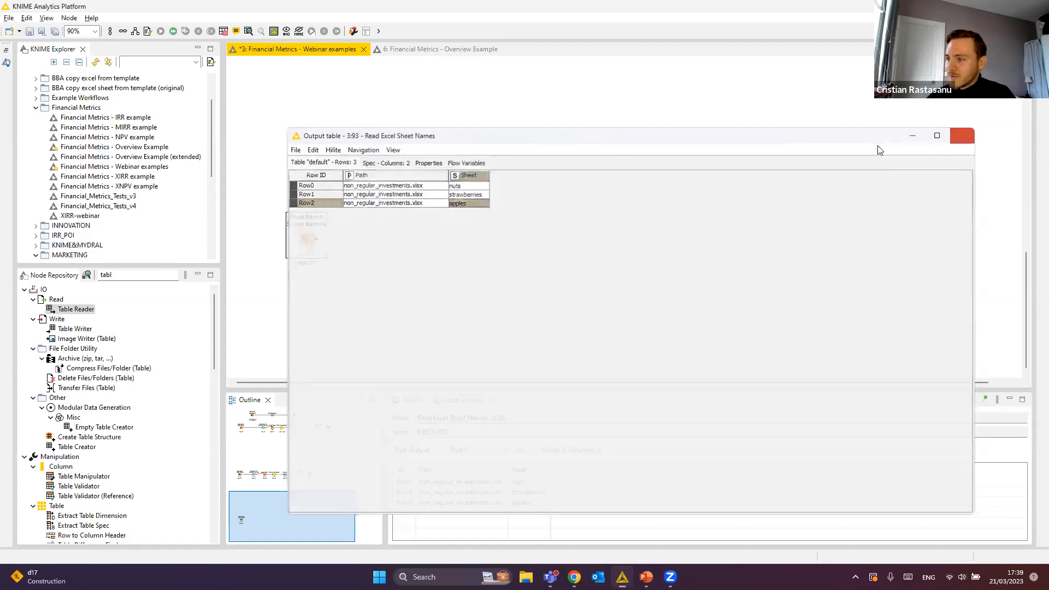
Shift the Read Excel Sheet Names node slightly to the right on the workflow canvas.
{"action": "left_click_drag", "start_coordinate": [306, 241], "coordinate": [317, 241]}
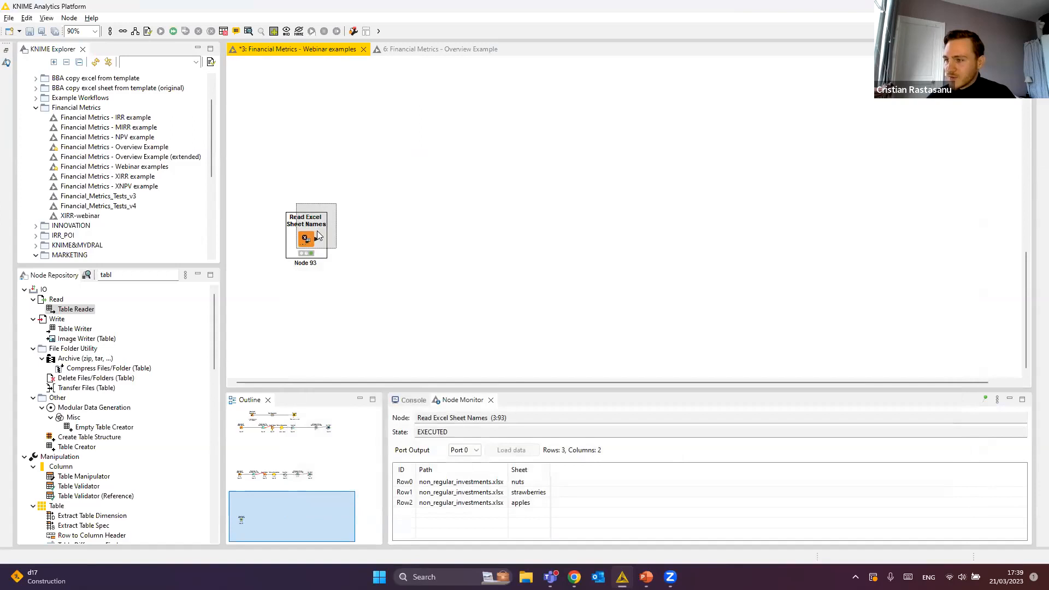
{"action": "scroll", "coordinate": [335, 296], "scroll_direction": "up", "scroll_amount": 2}
{"action": "scroll", "coordinate": [335, 299], "scroll_direction": "down", "scroll_amount": 2}
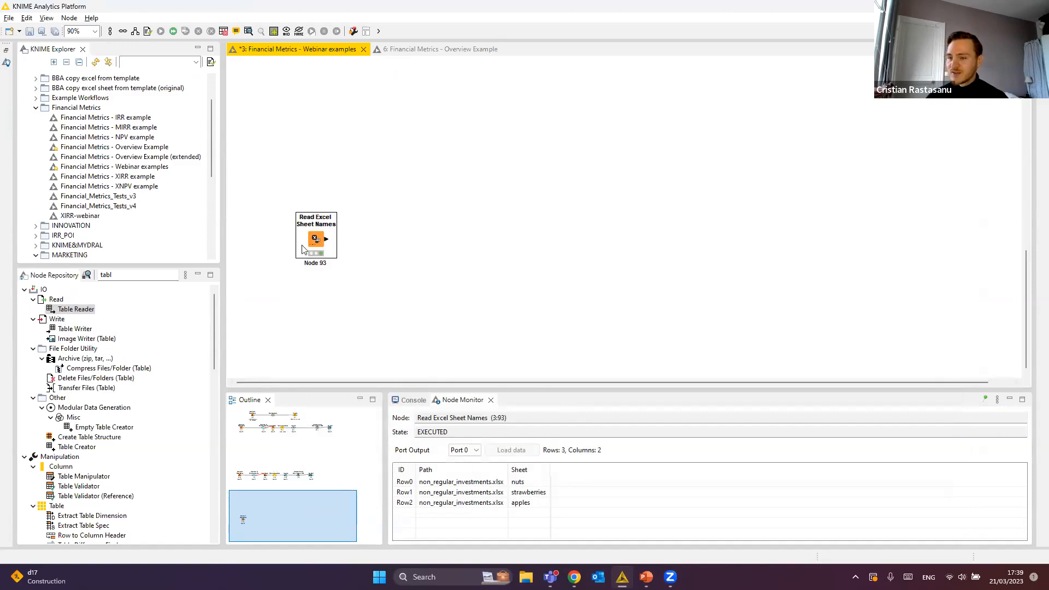
Search the node repository for "loop sta", add a connected Table Row To Variable Loop Start after Read Excel Sheet Names, and space the two nodes apart.
{"action": "left_click", "coordinate": [145, 276]}
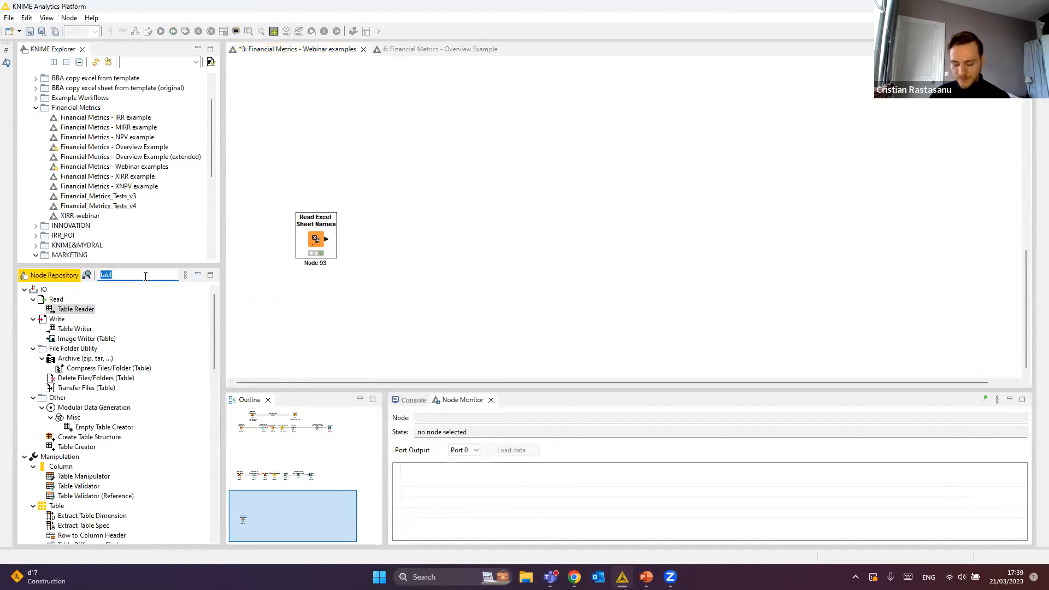
{"action": "type", "text": "loop"}
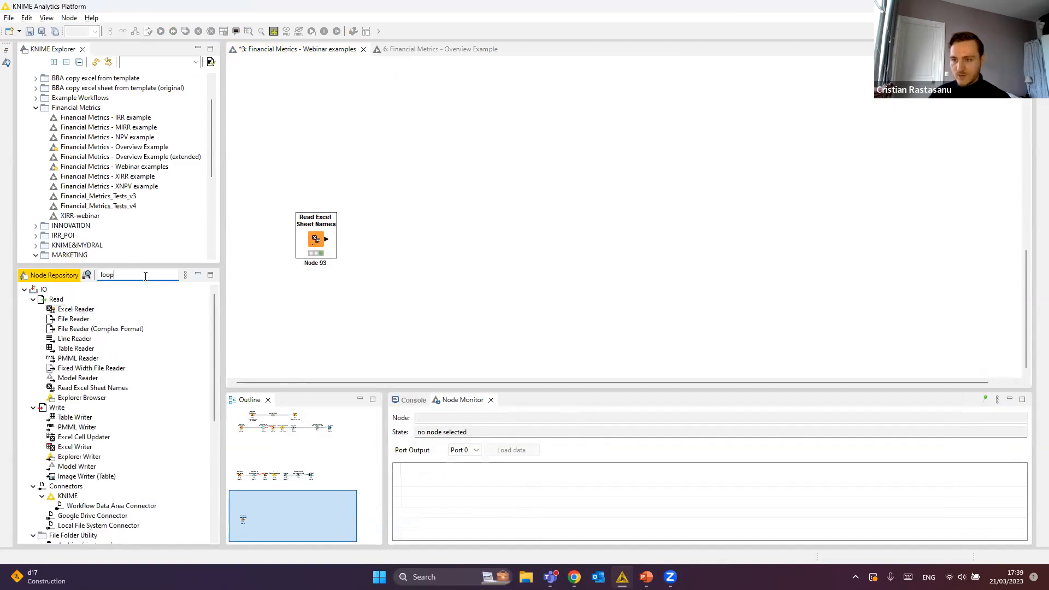
{"action": "type", "text": " sta"}
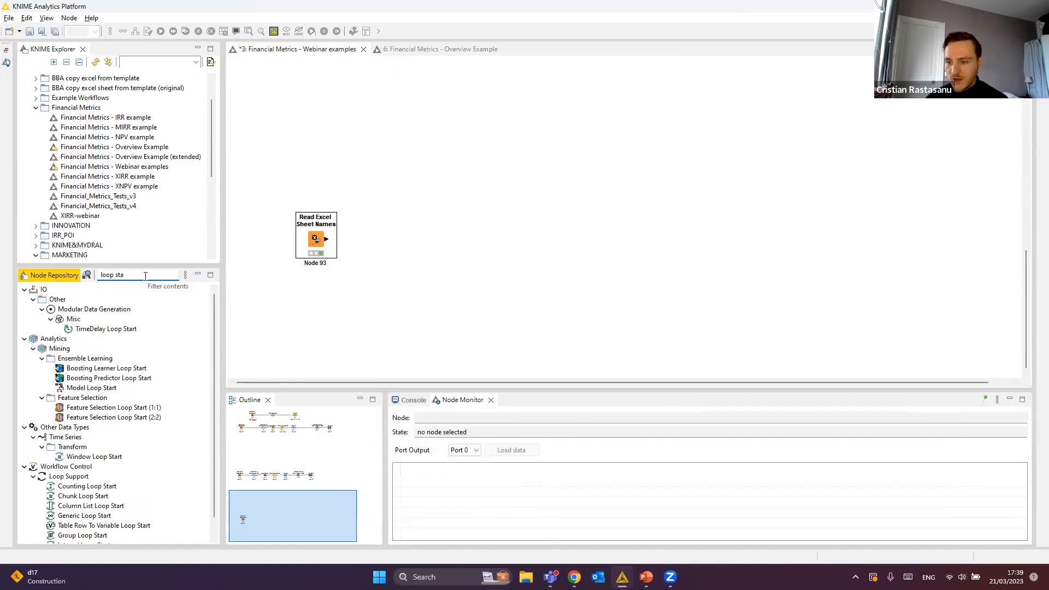
{"action": "scroll", "coordinate": [131, 440], "scroll_direction": "down", "scroll_amount": 1}
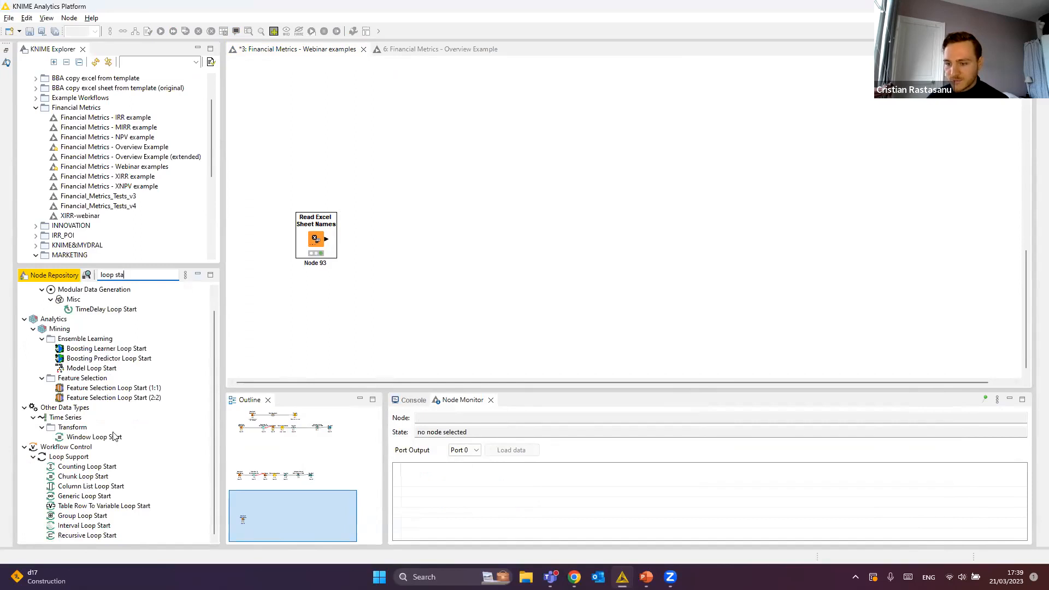
{"action": "left_click", "coordinate": [98, 507]}
{"action": "scroll", "coordinate": [478, 267], "scroll_direction": "up", "scroll_amount": 3}
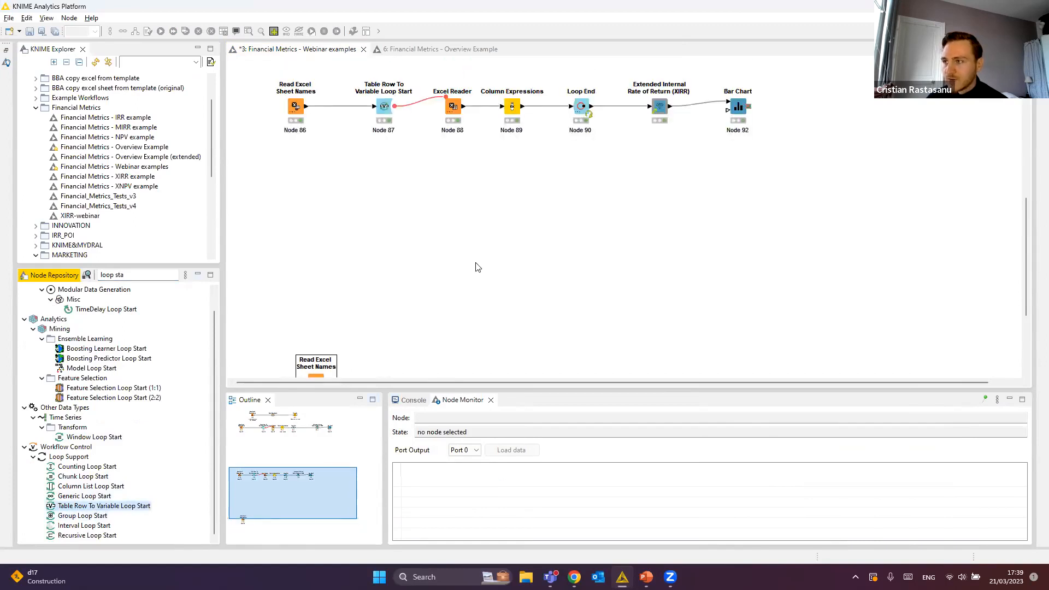
{"action": "scroll", "coordinate": [477, 266], "scroll_direction": "down", "scroll_amount": 3}
{"action": "double_click", "coordinate": [93, 506]}
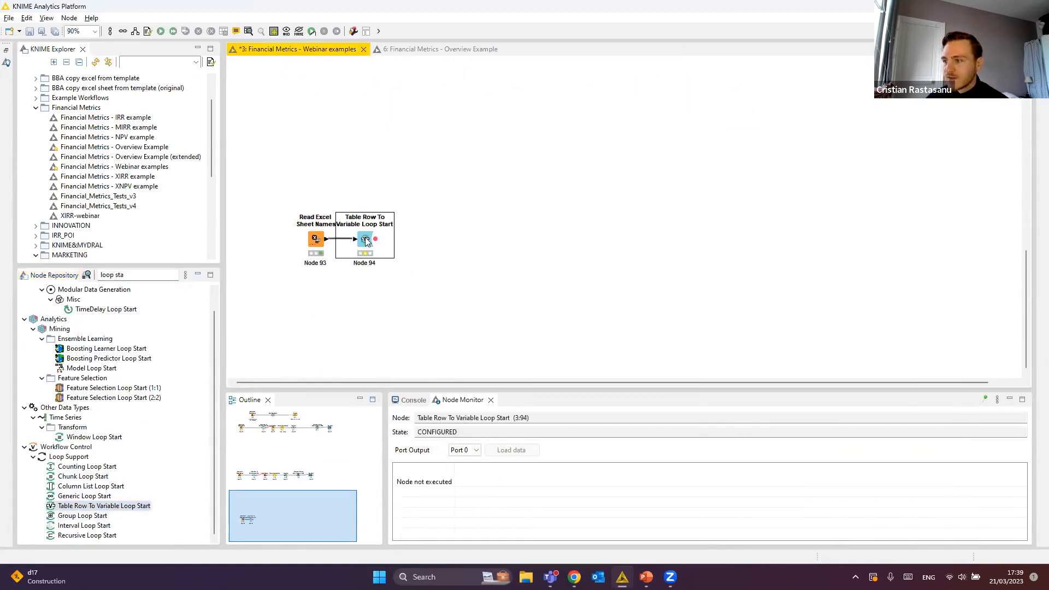
{"action": "left_click_drag", "start_coordinate": [365, 241], "coordinate": [403, 241]}
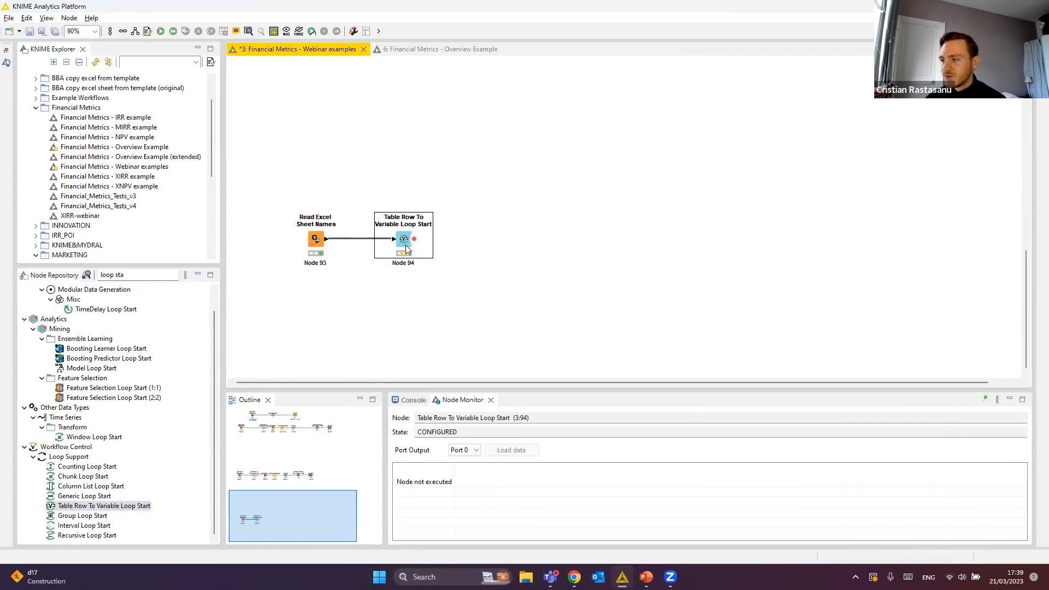
Check the sheet names feeding the loop and execute the Table Row To Variable Loop Start node.
{"action": "left_click", "coordinate": [316, 239]}
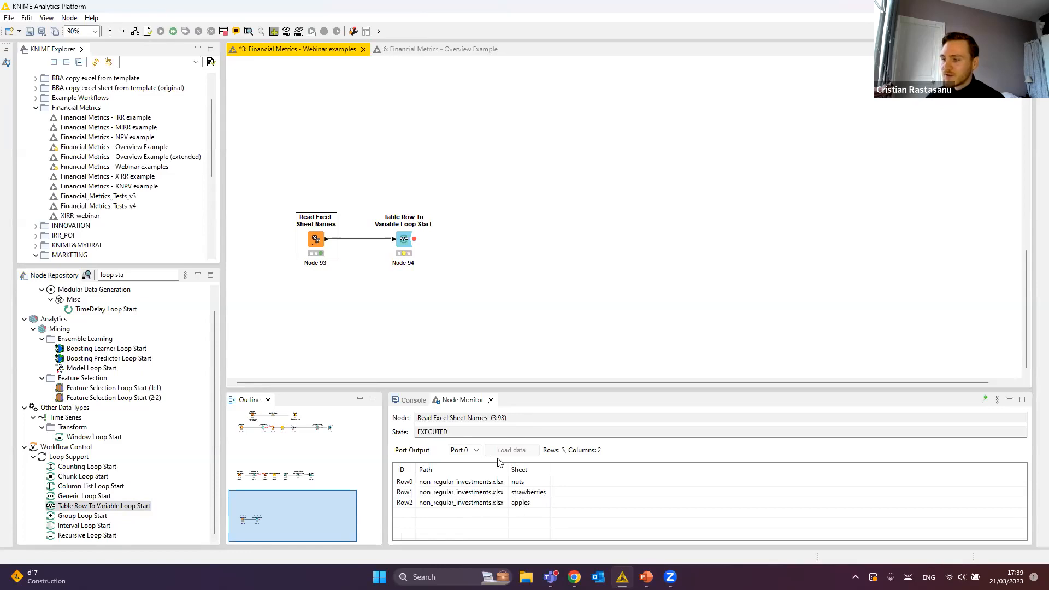
{"action": "left_click", "coordinate": [408, 241]}
{"action": "key", "text": "F7"}
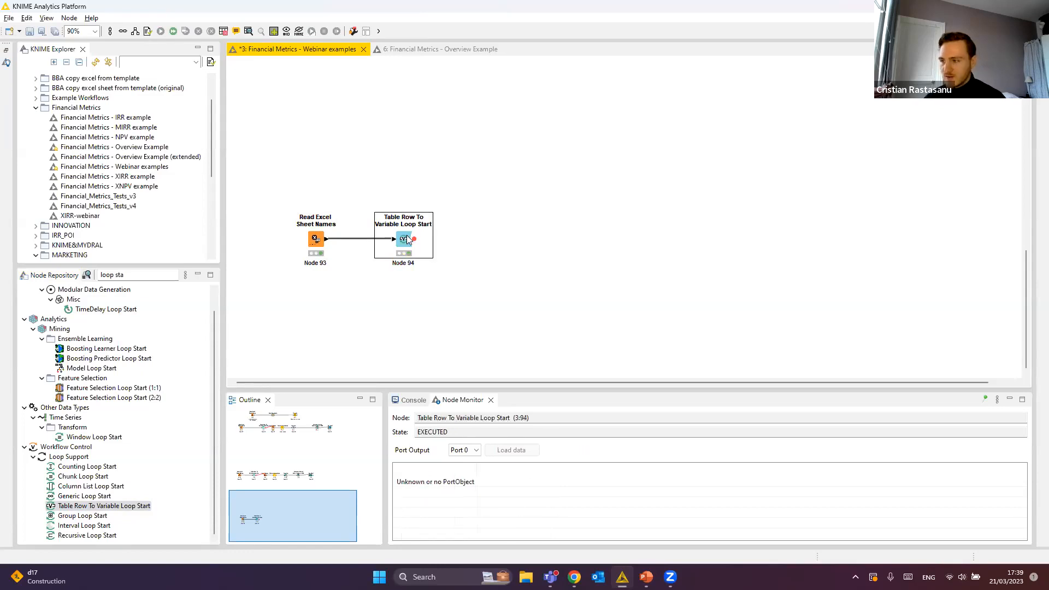
Add an Excel Reader node after the loop start and connect the loop's flow variable output to it.
{"action": "left_click", "coordinate": [143, 274]}
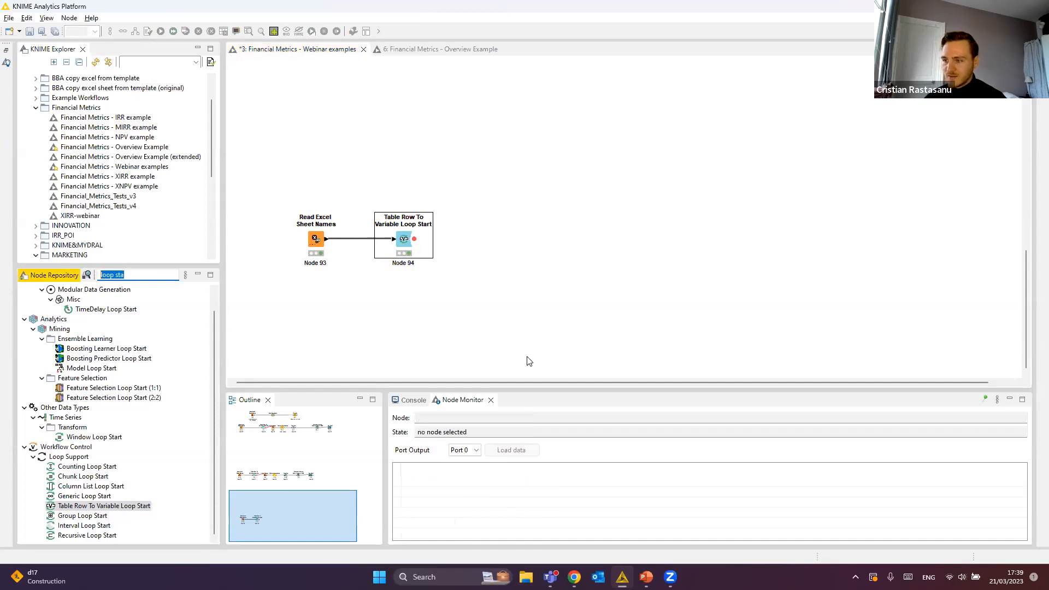
{"action": "type", "text": "ex"}
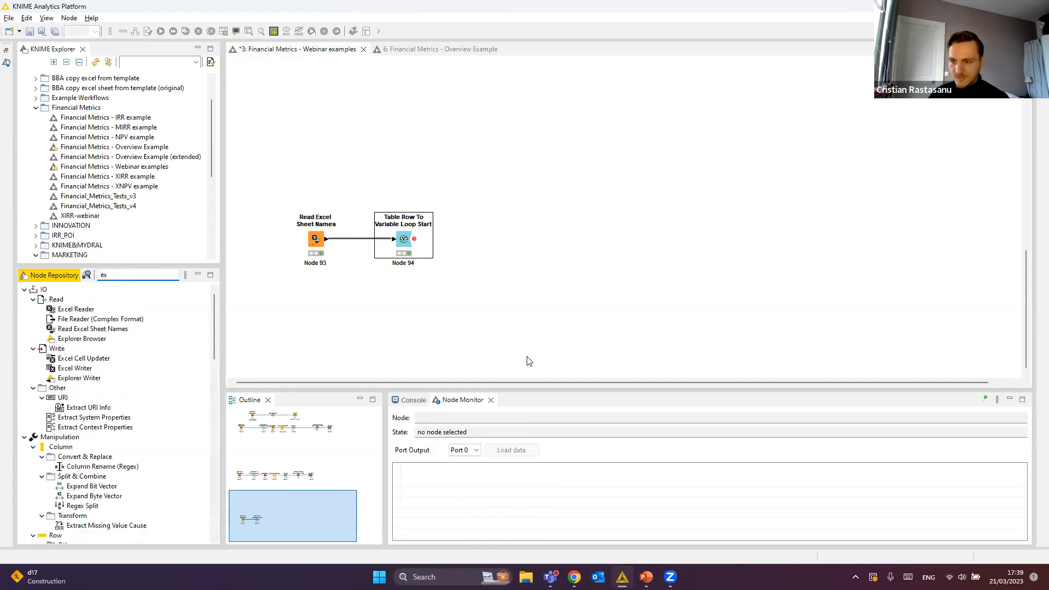
{"action": "type", "text": "ce"}
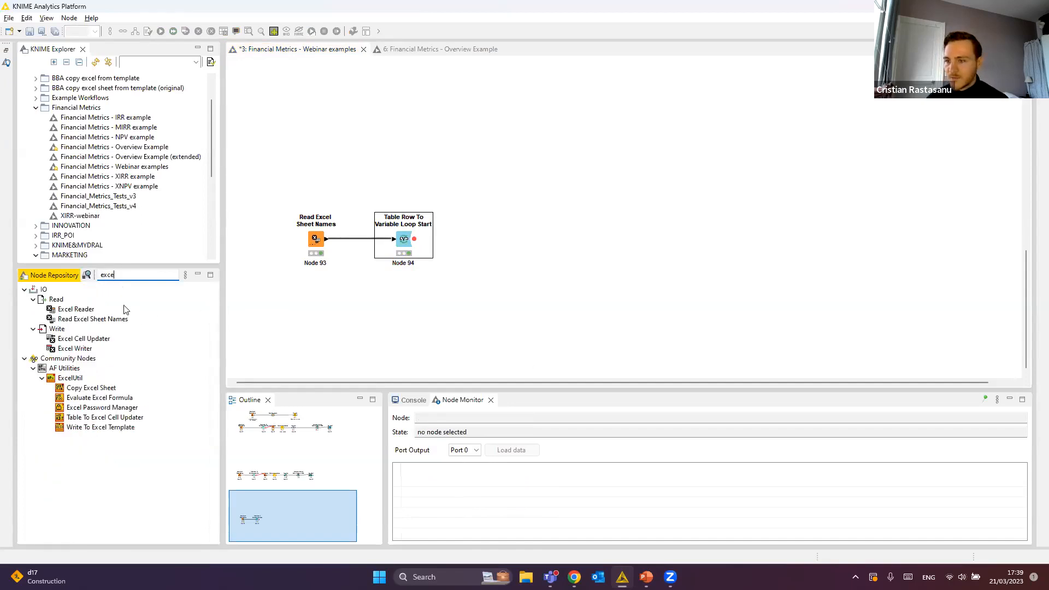
{"action": "left_click_drag", "start_coordinate": [76, 312], "coordinate": [495, 243]}
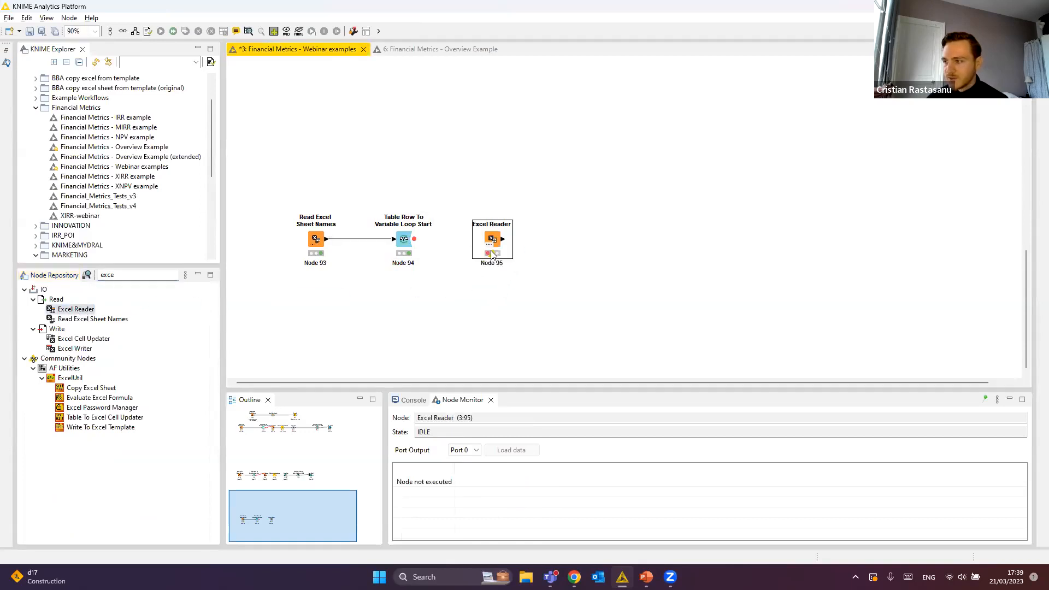
{"action": "left_click_drag", "start_coordinate": [414, 239], "coordinate": [472, 239]}
{"action": "left_click", "coordinate": [402, 249]}
{"action": "left_click", "coordinate": [471, 239]}
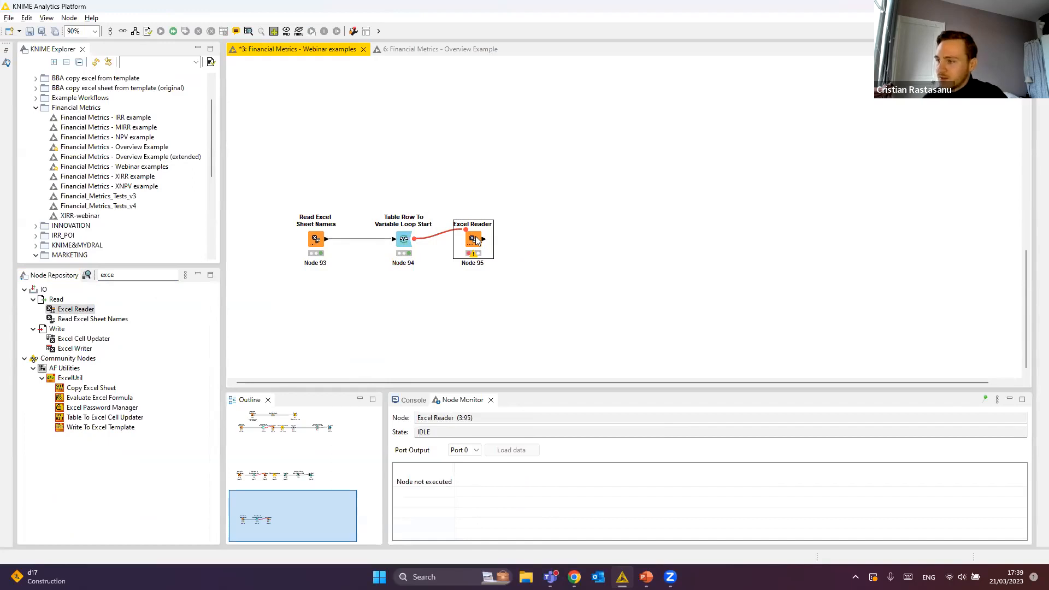
Configure the Excel Reader so its file location is controlled by the Path flow variable.
{"action": "double_click", "coordinate": [472, 241]}
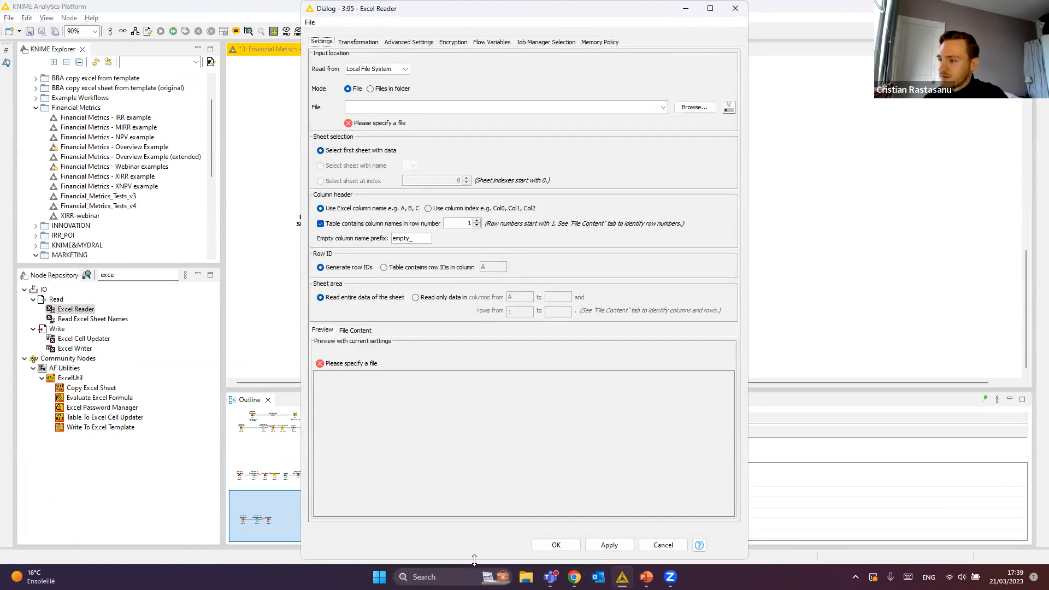
{"action": "left_click_drag", "start_coordinate": [475, 560], "coordinate": [478, 441]}
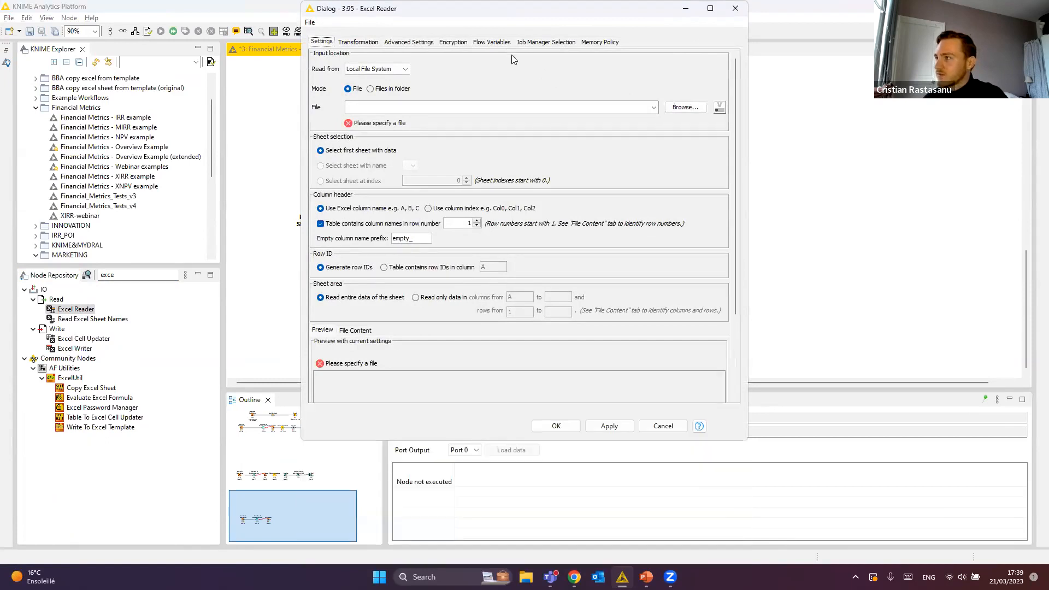
{"action": "key", "text": "alt+Tab"}
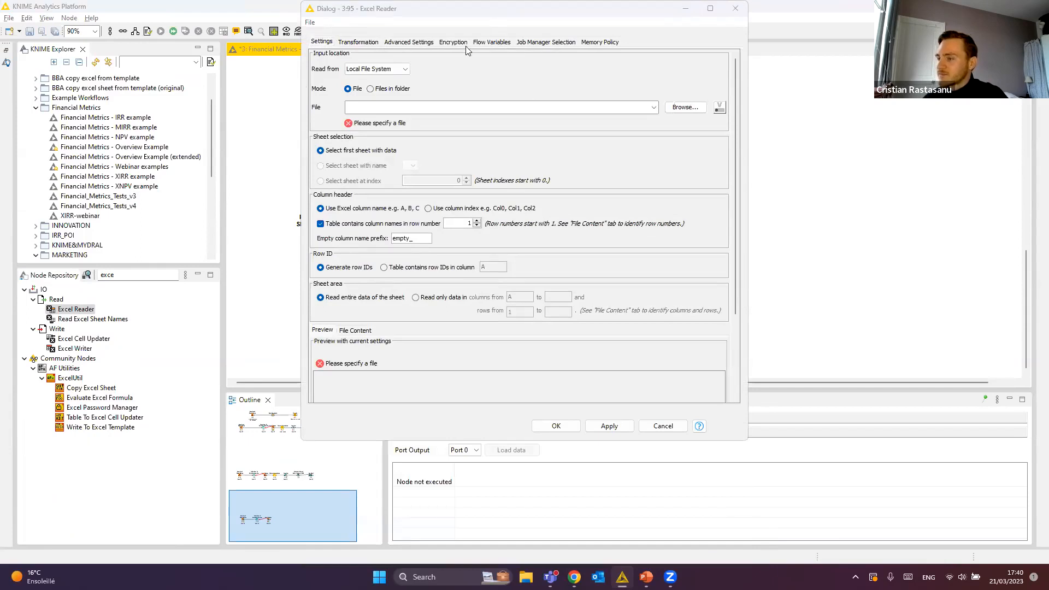
{"action": "left_click_drag", "start_coordinate": [563, 10], "coordinate": [476, 94]}
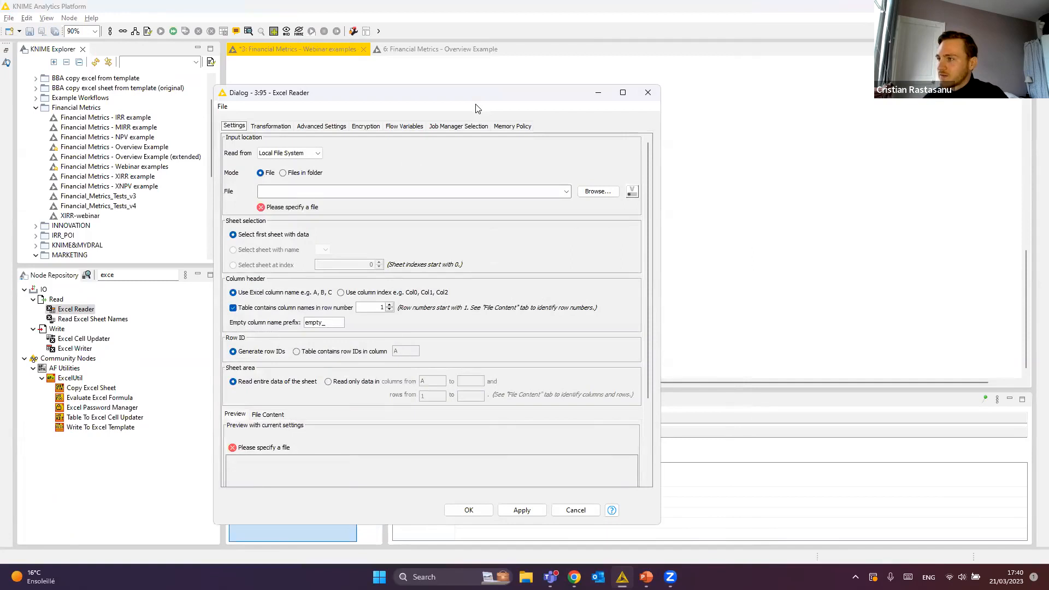
{"action": "key", "text": "alt+Tab"}
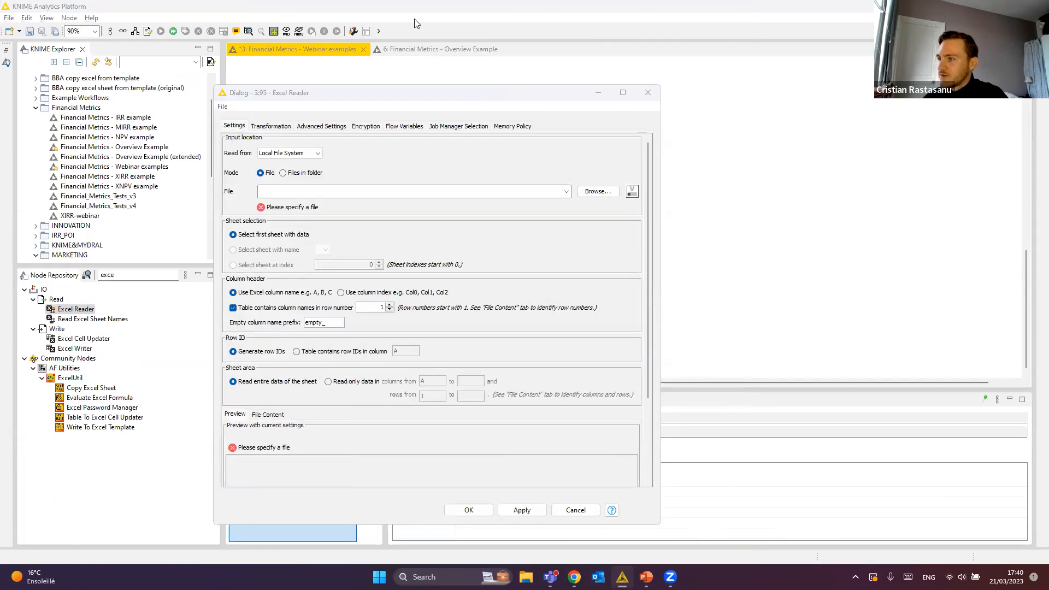
{"action": "left_click_drag", "start_coordinate": [416, 92], "coordinate": [647, 85]}
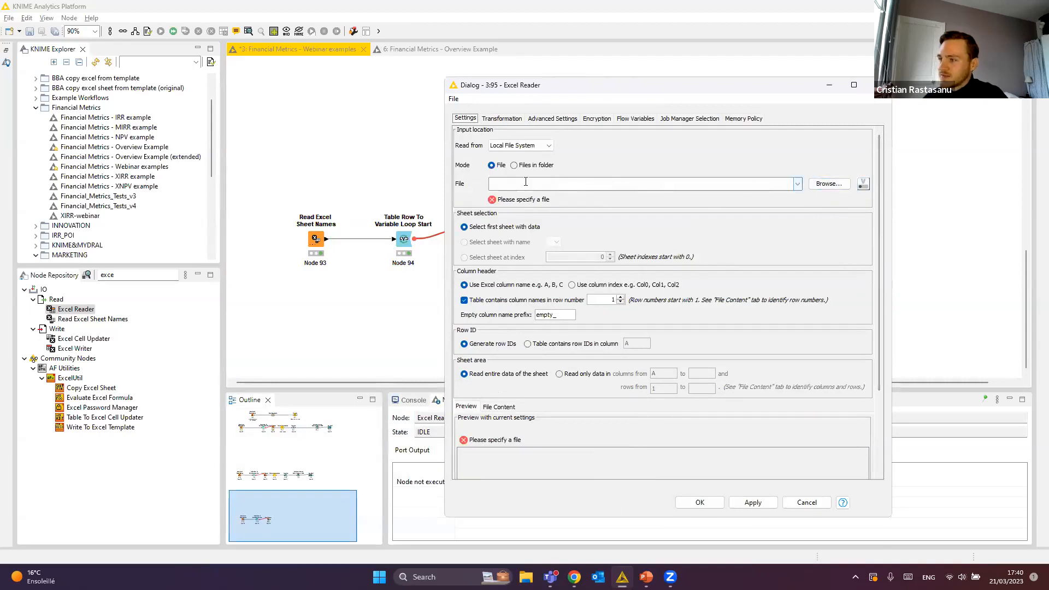
{"action": "left_click", "coordinate": [864, 184]}
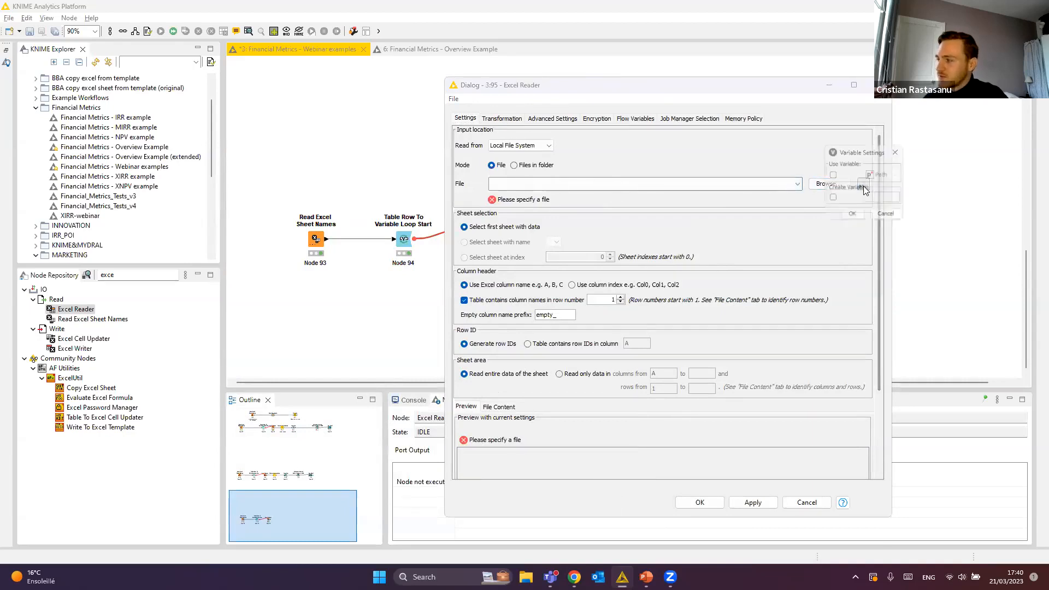
{"action": "left_click", "coordinate": [831, 174]}
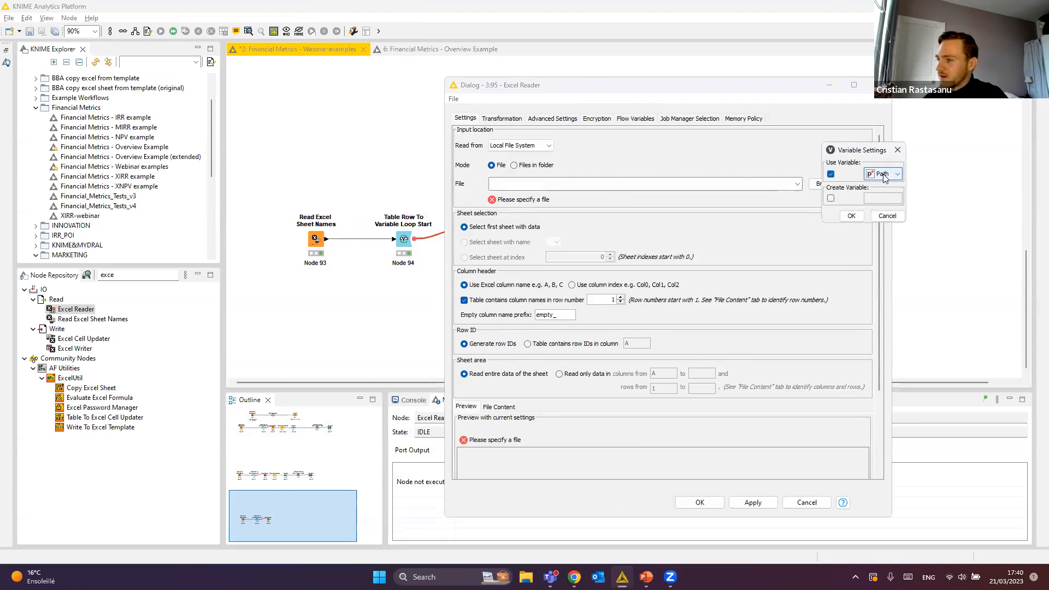
{"action": "left_click", "coordinate": [880, 173]}
{"action": "left_click", "coordinate": [880, 173]}
{"action": "left_click", "coordinate": [859, 215]}
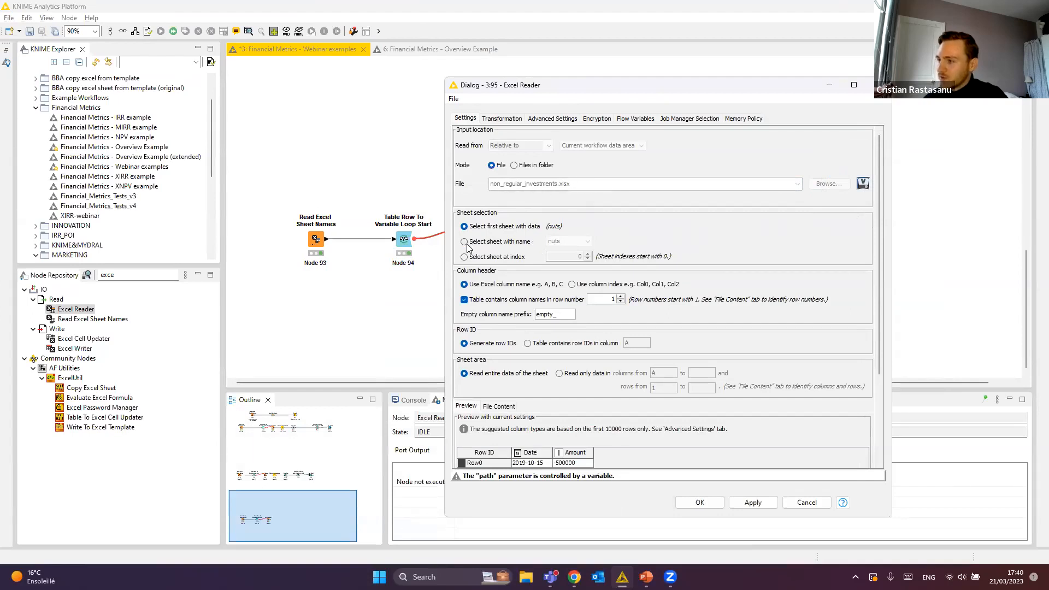
Set the Excel Reader to select the sheet by name, with nuts as the chosen sheet.
{"action": "left_click", "coordinate": [465, 245]}
{"action": "left_click", "coordinate": [571, 241]}
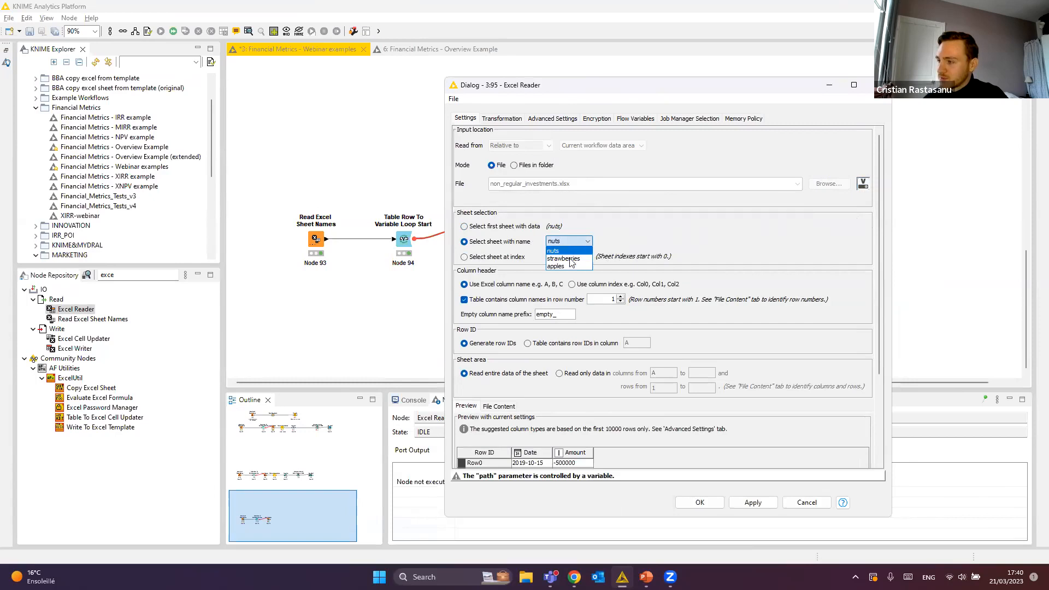
{"action": "left_click", "coordinate": [575, 250]}
{"action": "left_click", "coordinate": [576, 244]}
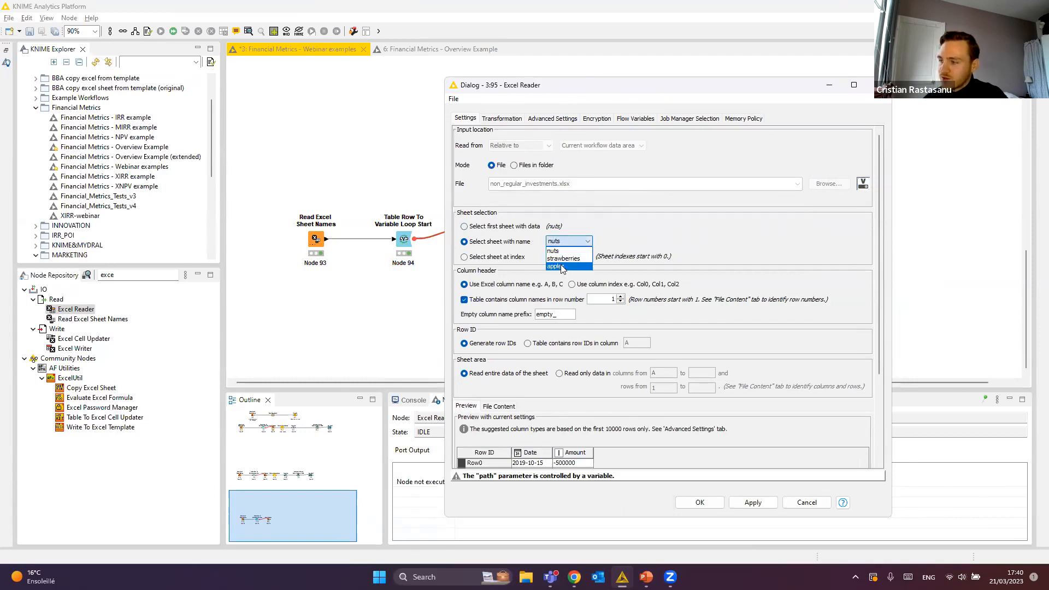
{"action": "left_click", "coordinate": [571, 244]}
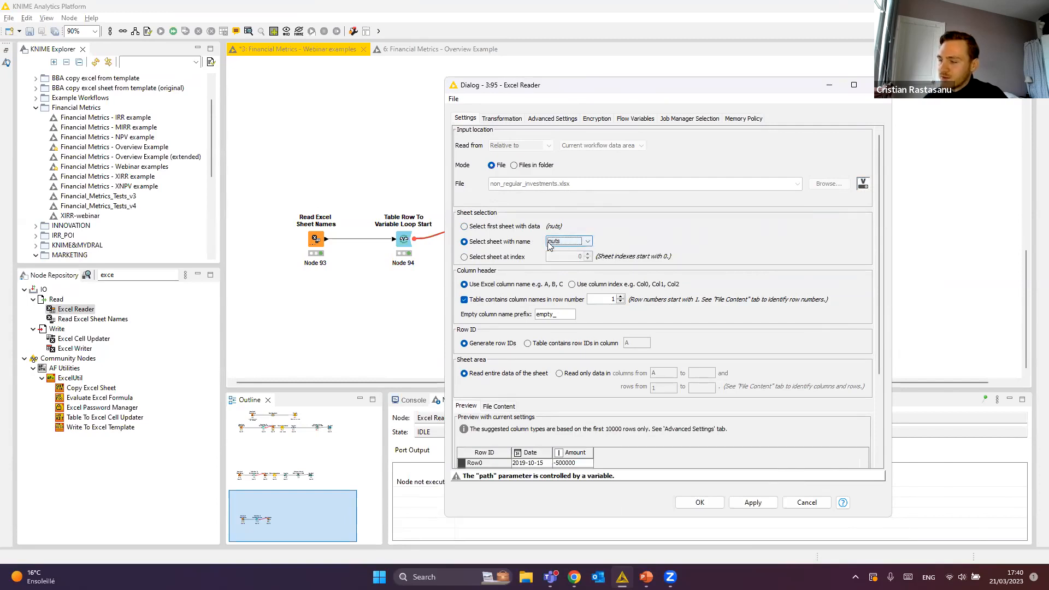
Control the Excel Reader's sheet_name setting with the Sheet flow variable and apply the node configuration.
{"action": "left_click", "coordinate": [637, 122]}
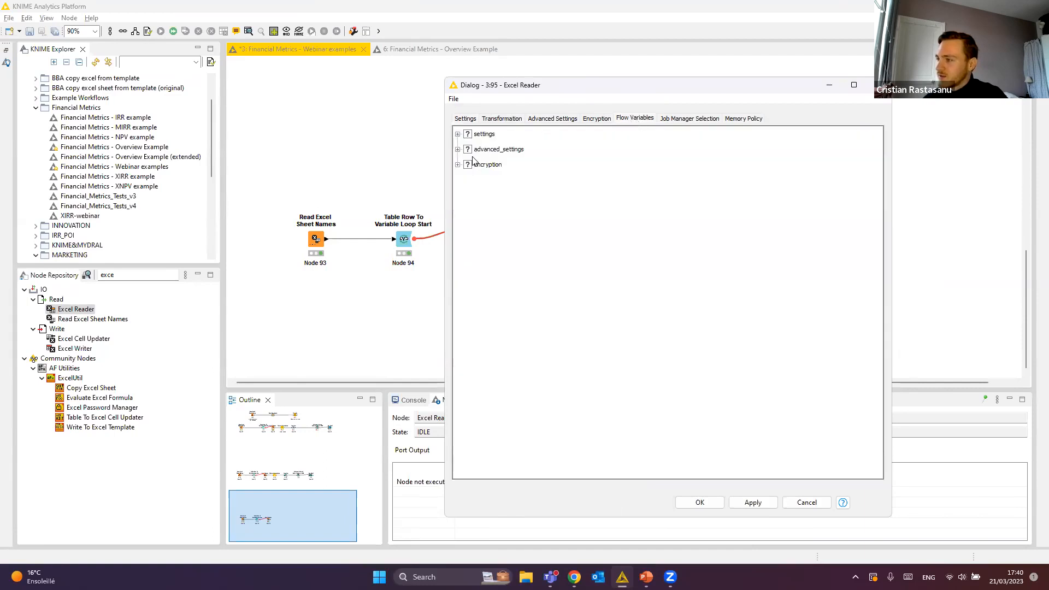
{"action": "left_click", "coordinate": [458, 135]}
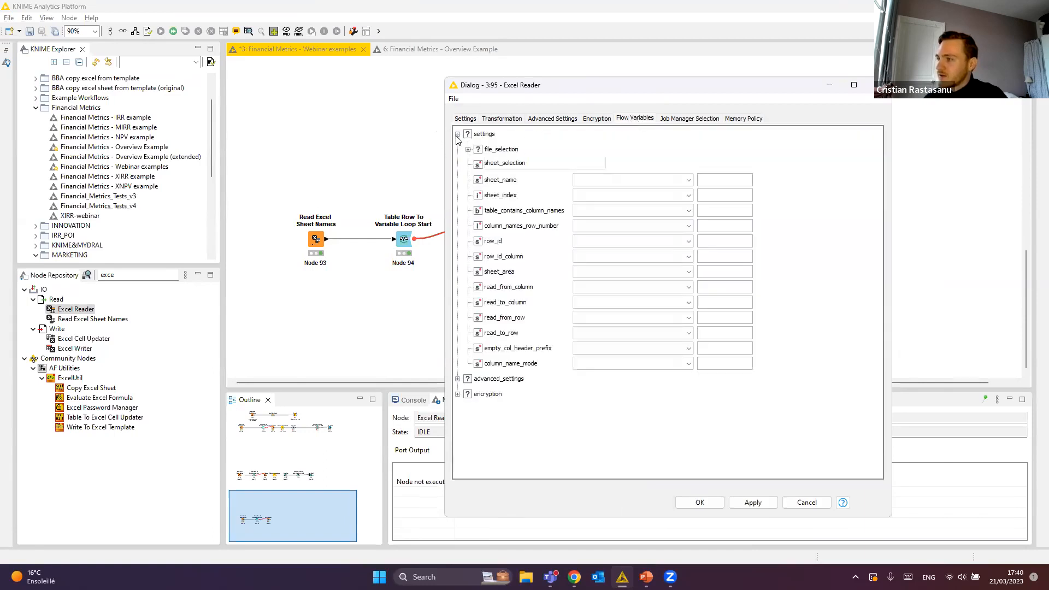
{"action": "left_click", "coordinate": [599, 179]}
{"action": "left_click", "coordinate": [595, 200]}
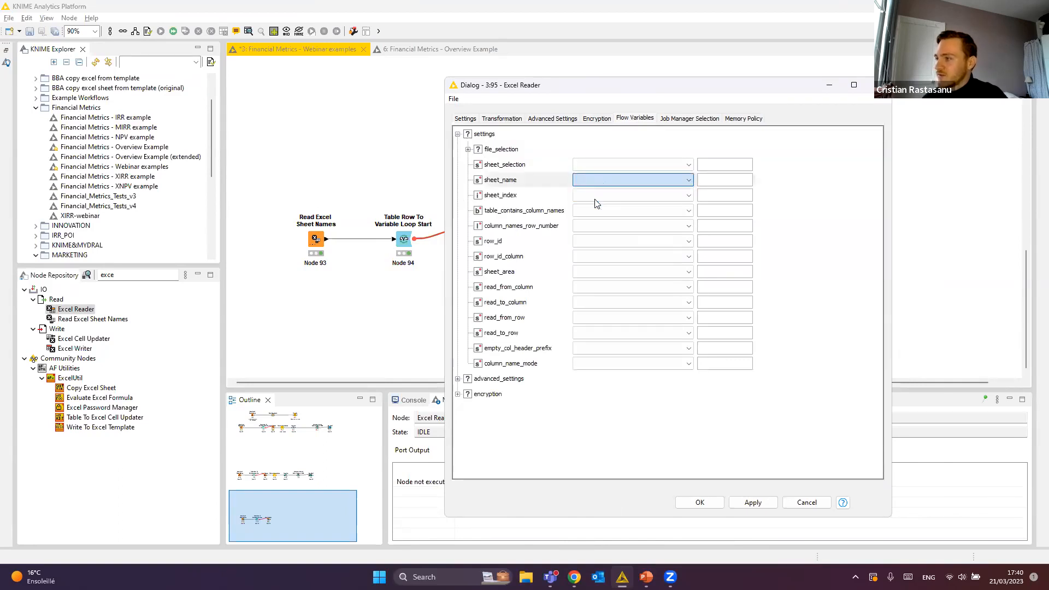
{"action": "left_click", "coordinate": [465, 119]}
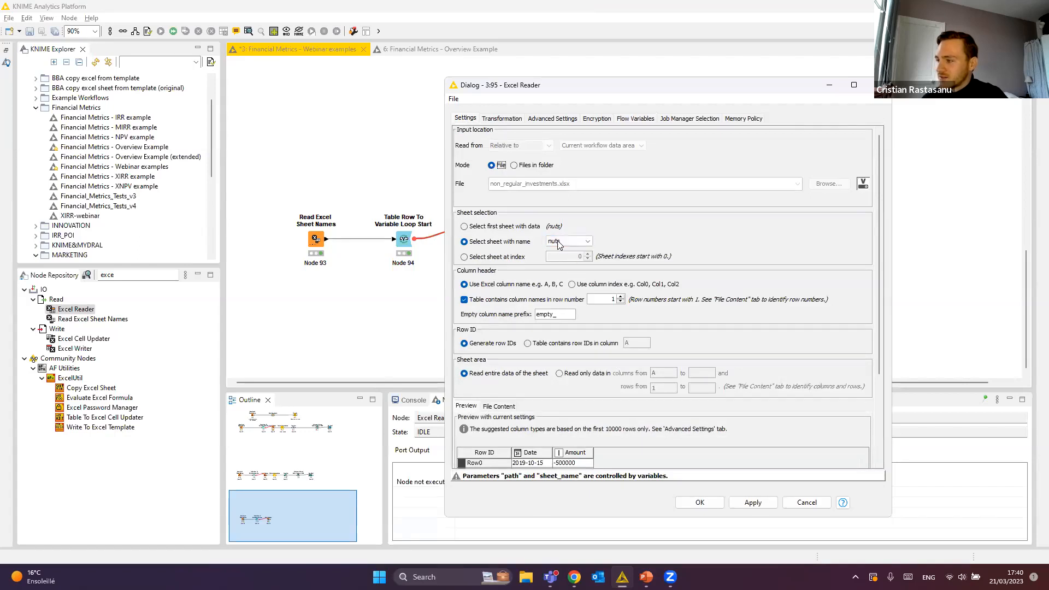
{"action": "left_click", "coordinate": [709, 507]}
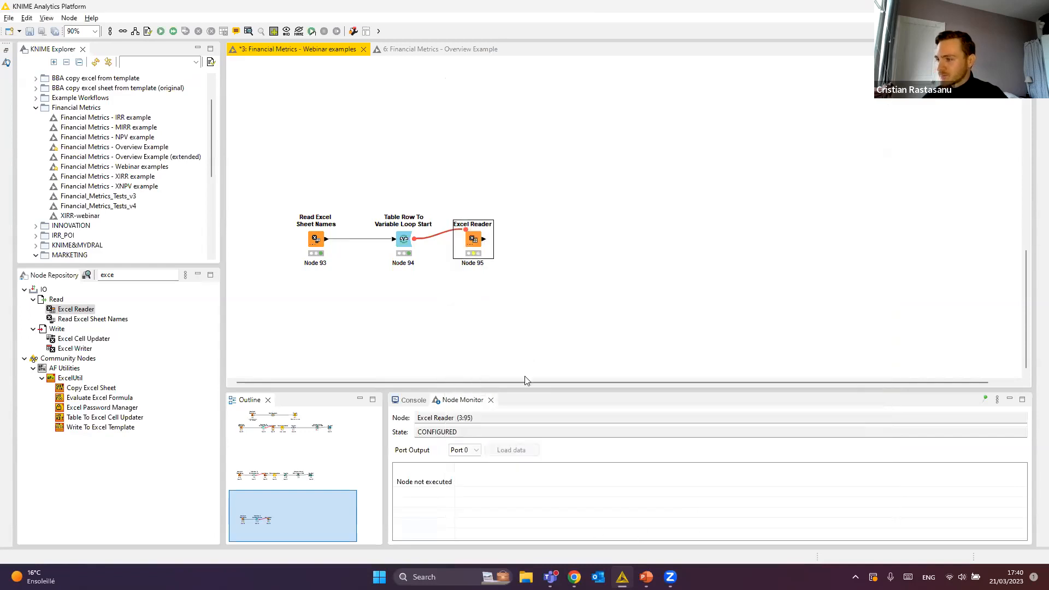
Execute the Excel Reader and inspect the dates and amounts in its output table.
{"action": "key", "text": "F7"}
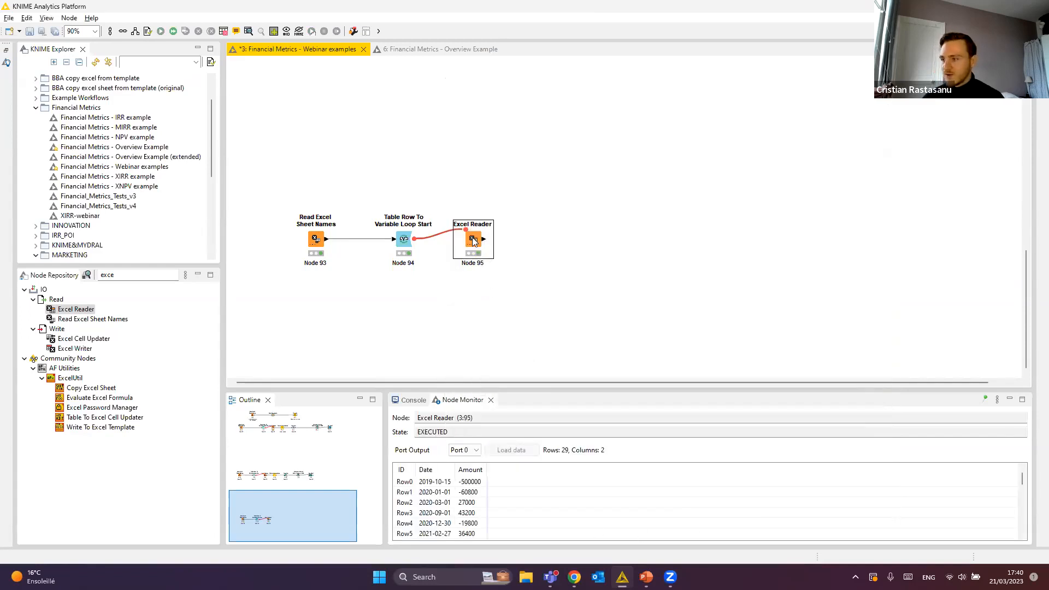
{"action": "right_click", "coordinate": [477, 242]}
{"action": "left_click", "coordinate": [538, 528]}
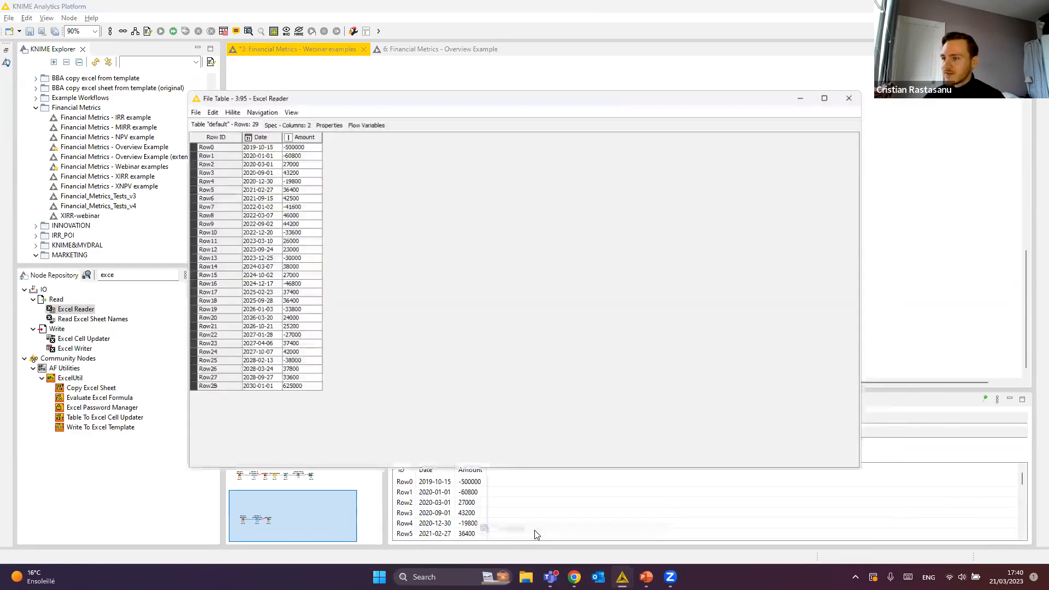
{"action": "left_click_drag", "start_coordinate": [249, 144], "coordinate": [312, 389]}
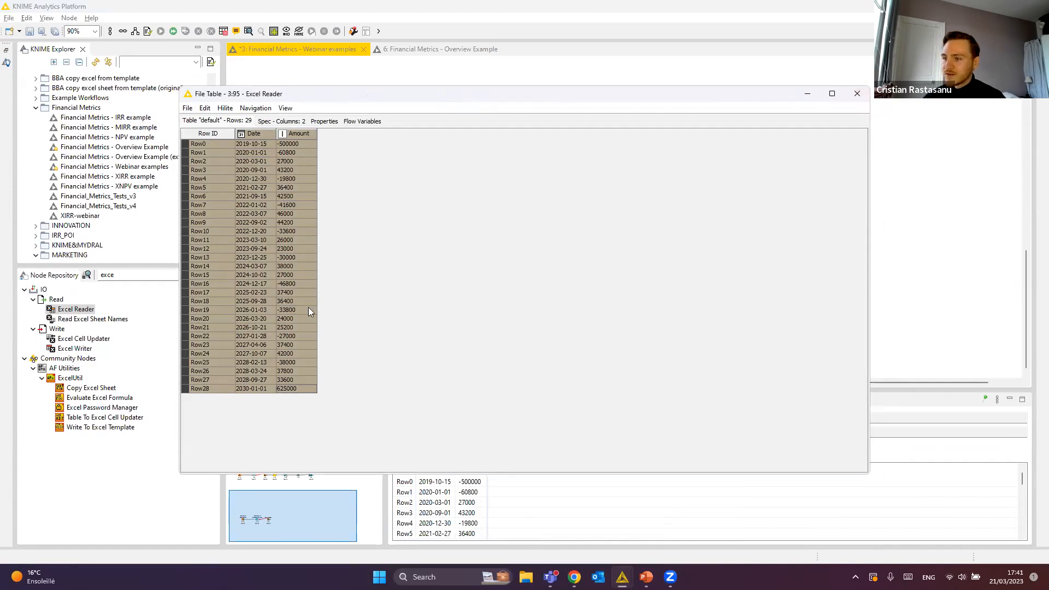
{"action": "left_click", "coordinate": [288, 294]}
{"action": "left_click", "coordinate": [288, 294]}
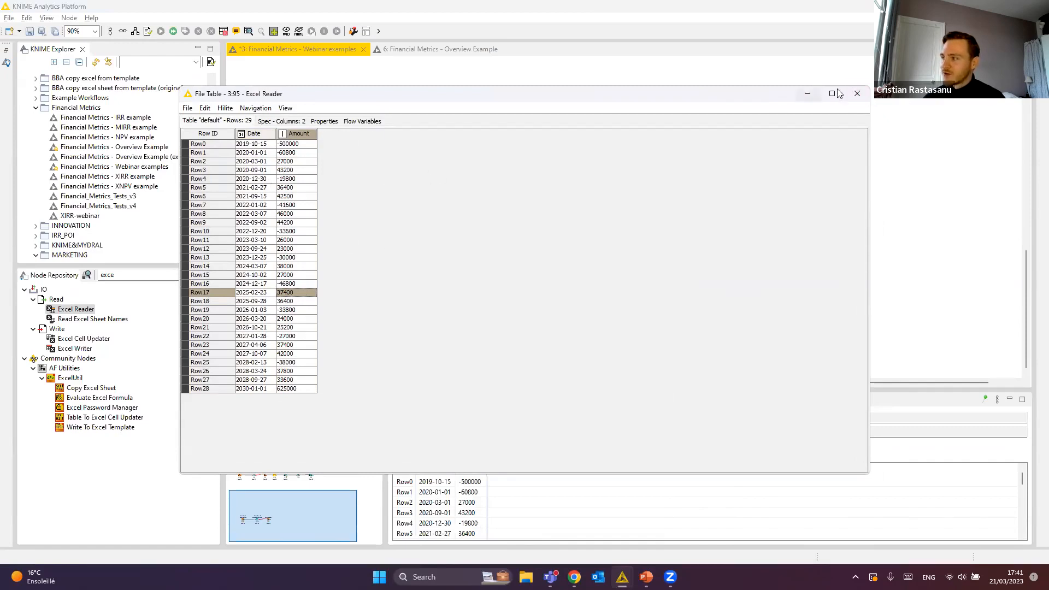
{"action": "left_click", "coordinate": [857, 93]}
Add a Column Expressions node after the Excel Reader, connected to its output.
{"action": "left_click", "coordinate": [147, 277]}
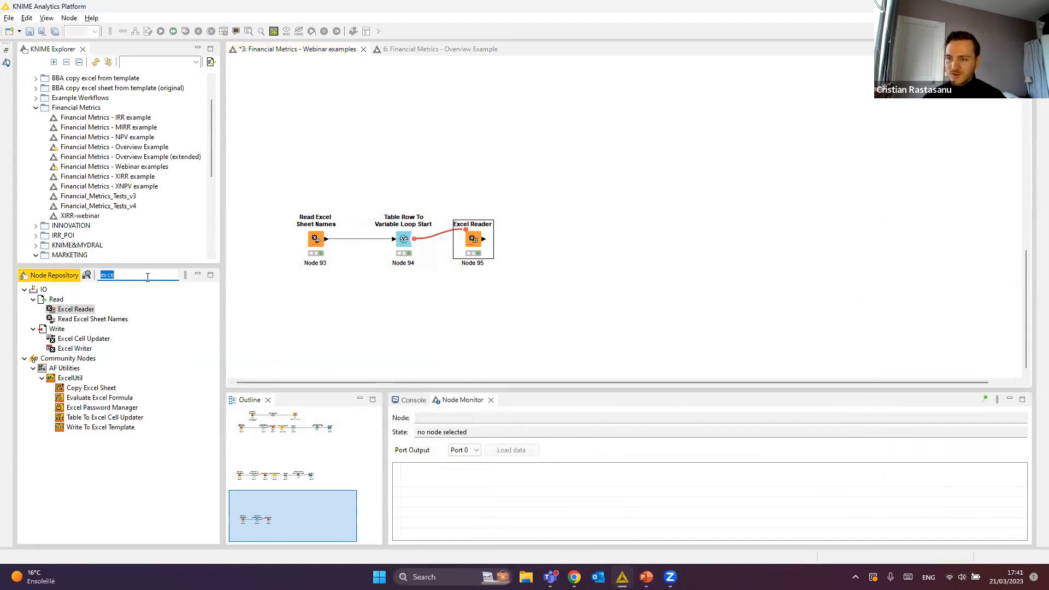
{"action": "type", "text": "expr"}
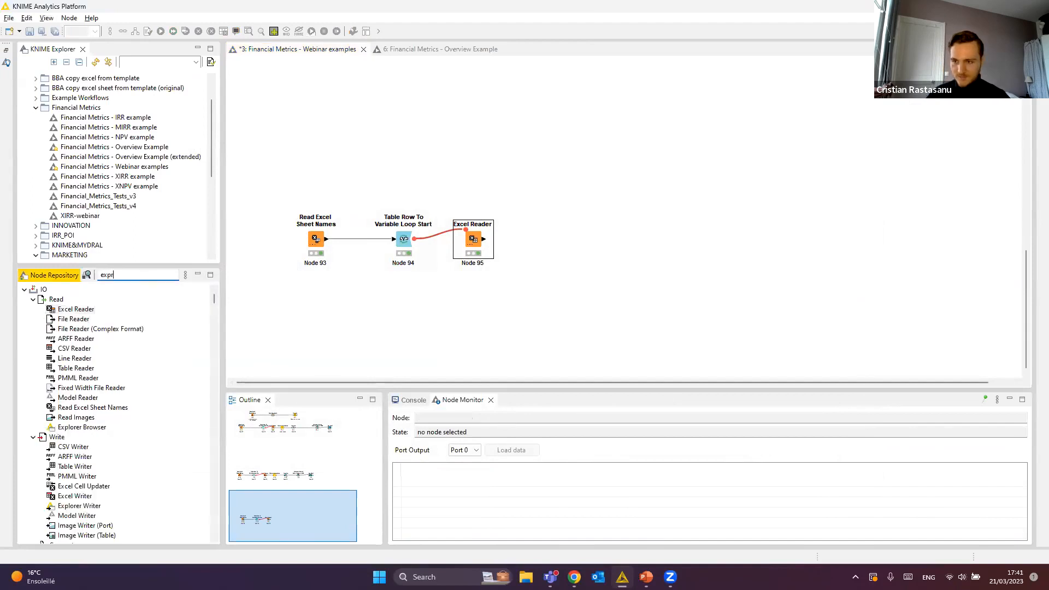
{"action": "type", "text": "ess"}
{"action": "left_click_drag", "start_coordinate": [86, 304], "coordinate": [547, 244]}
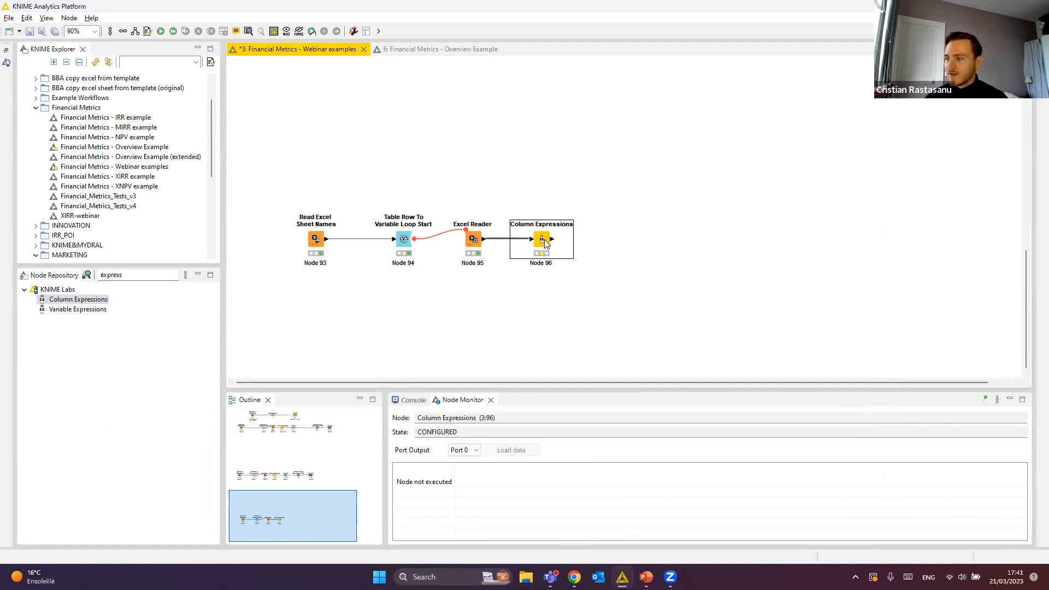
Add a String expression in the Column Expressions node with Project as its output column name.
{"action": "key", "text": "F6"}
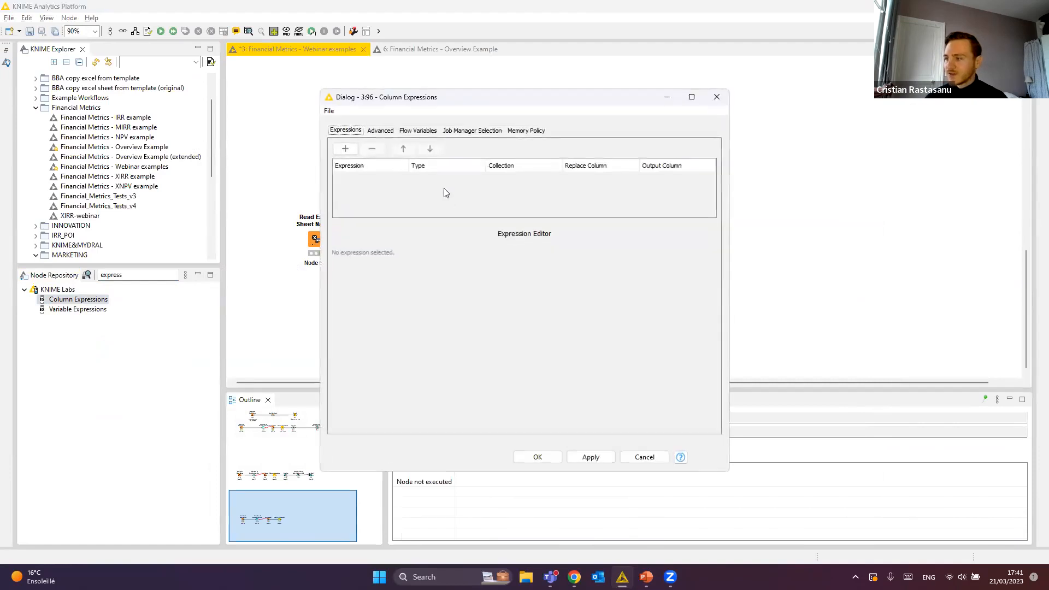
{"action": "left_click", "coordinate": [345, 149]}
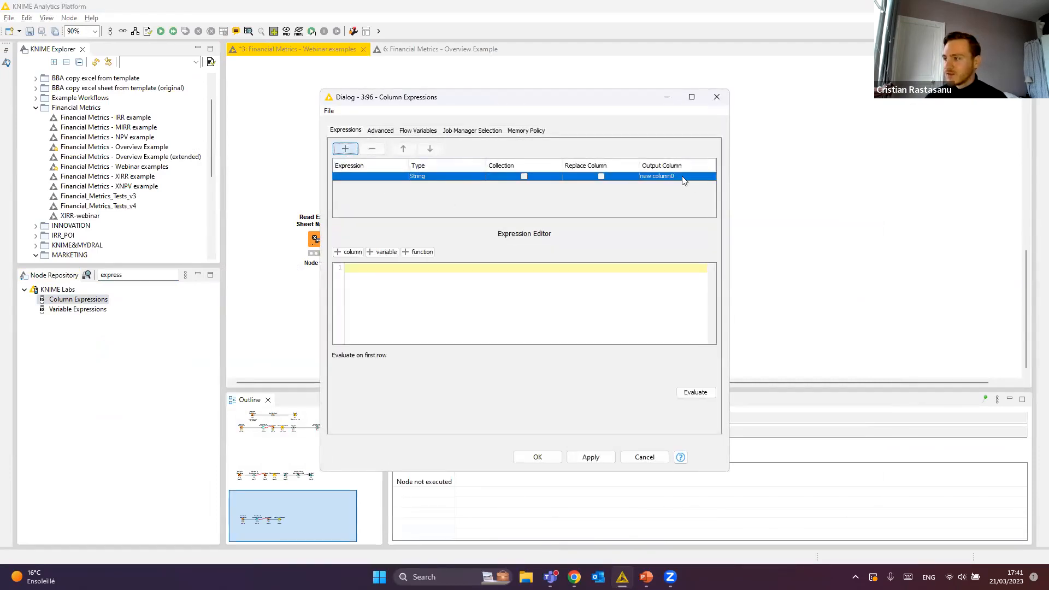
{"action": "double_click", "coordinate": [683, 177]}
{"action": "mouse_move", "coordinate": [653, 177]}
{"action": "left_mouse_down"}
{"action": "mouse_move", "coordinate": [630, 180]}
{"action": "mouse_move", "coordinate": [671, 178]}
{"action": "mouse_move", "coordinate": [637, 182]}
{"action": "left_mouse_up"}
{"action": "type", "text": "Project"}
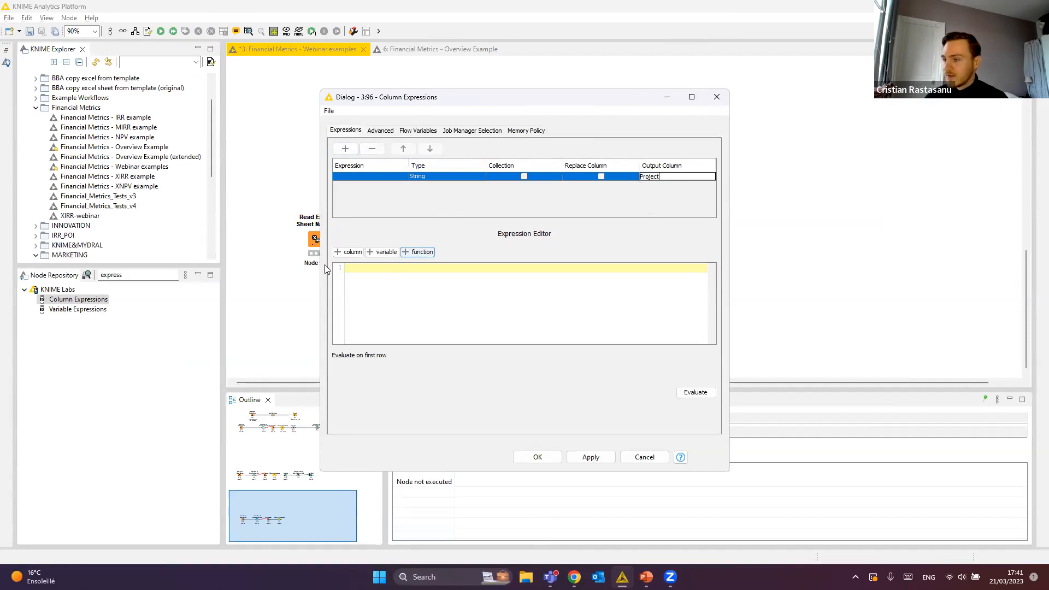
Set the Project expression to variable("Sheet"), evaluate it on the first row, and accept the configuration.
{"action": "left_click", "coordinate": [393, 254]}
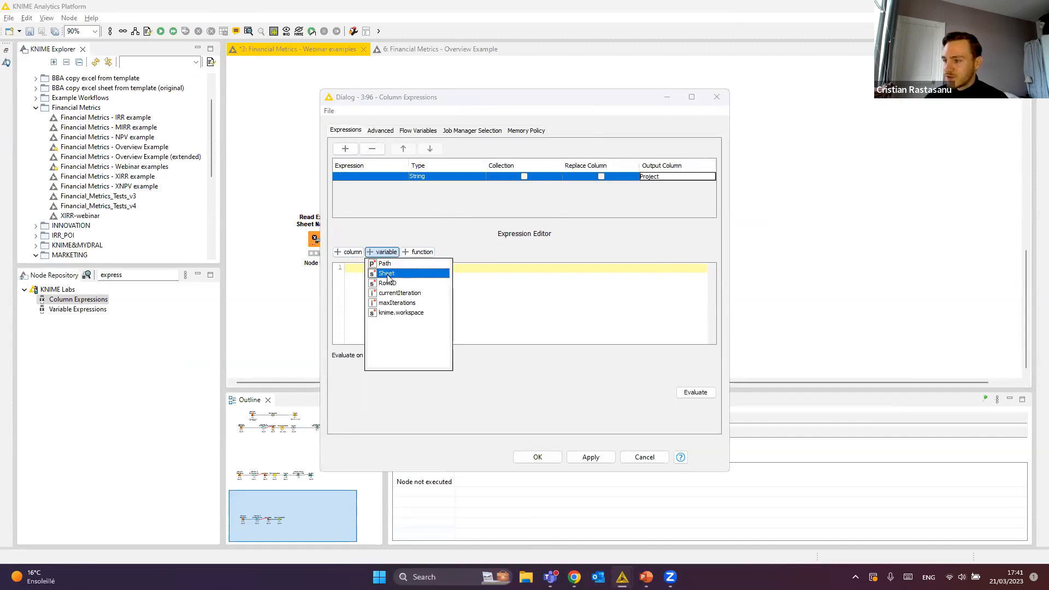
{"action": "left_click", "coordinate": [386, 275]}
{"action": "left_click", "coordinate": [695, 392]}
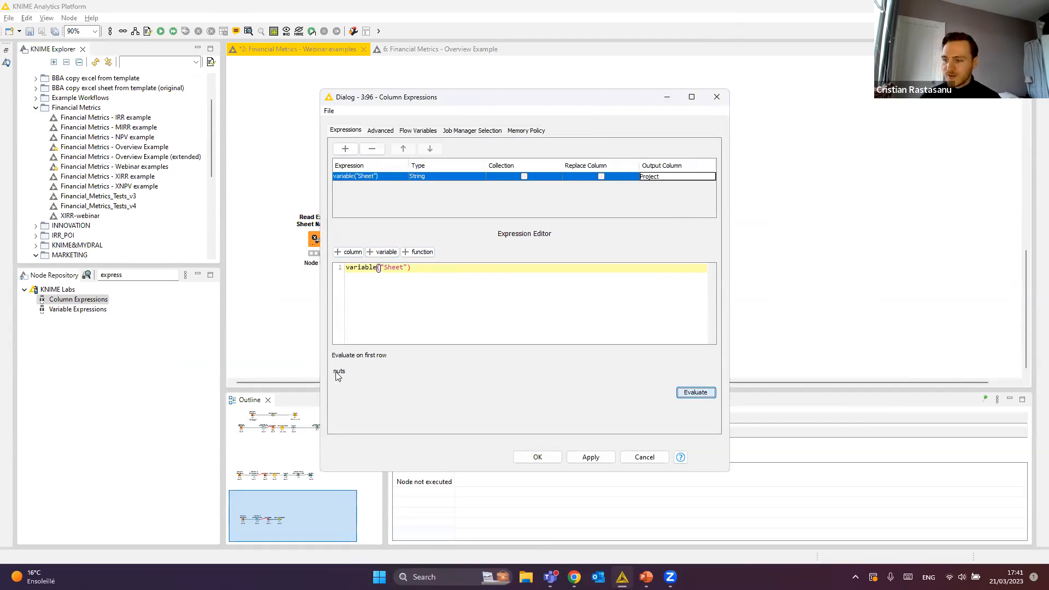
{"action": "left_click", "coordinate": [537, 457]}
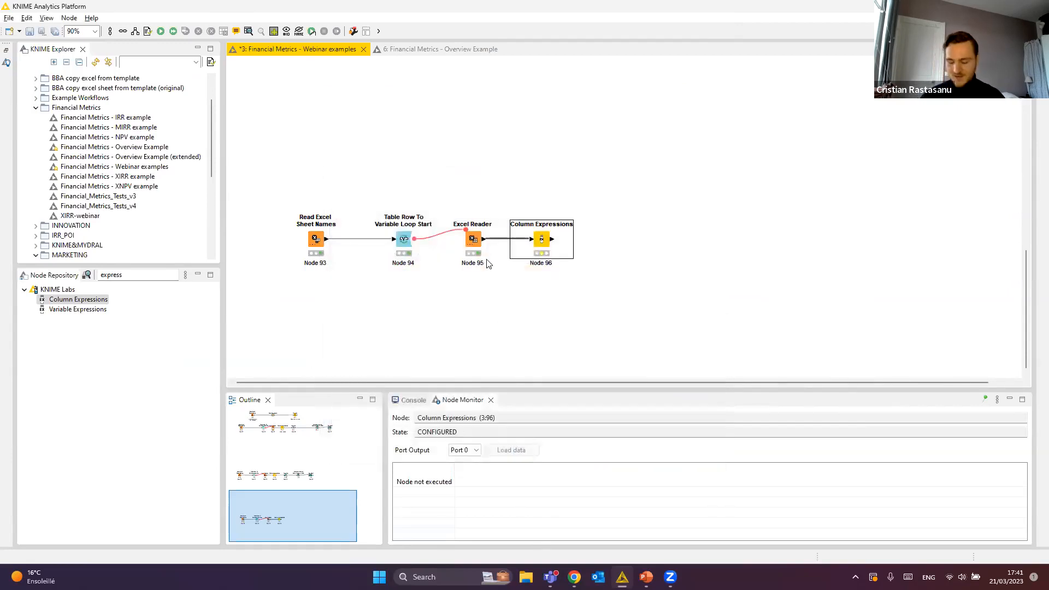
Execute the Column Expressions node and check the Project column in its output table.
{"action": "key", "text": "F7"}
{"action": "right_click", "coordinate": [549, 246]}
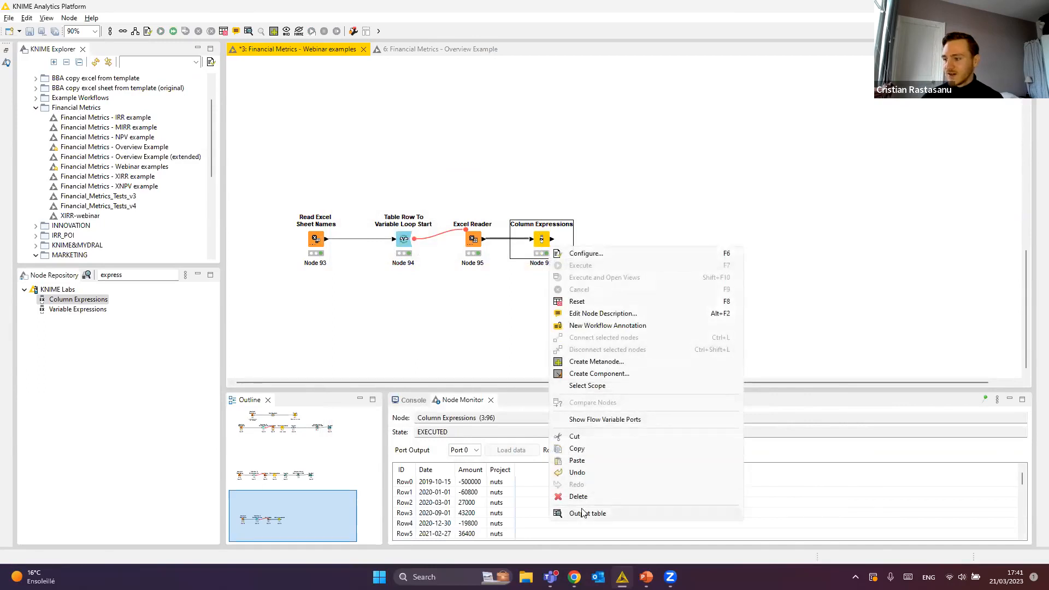
{"action": "left_click", "coordinate": [583, 513]}
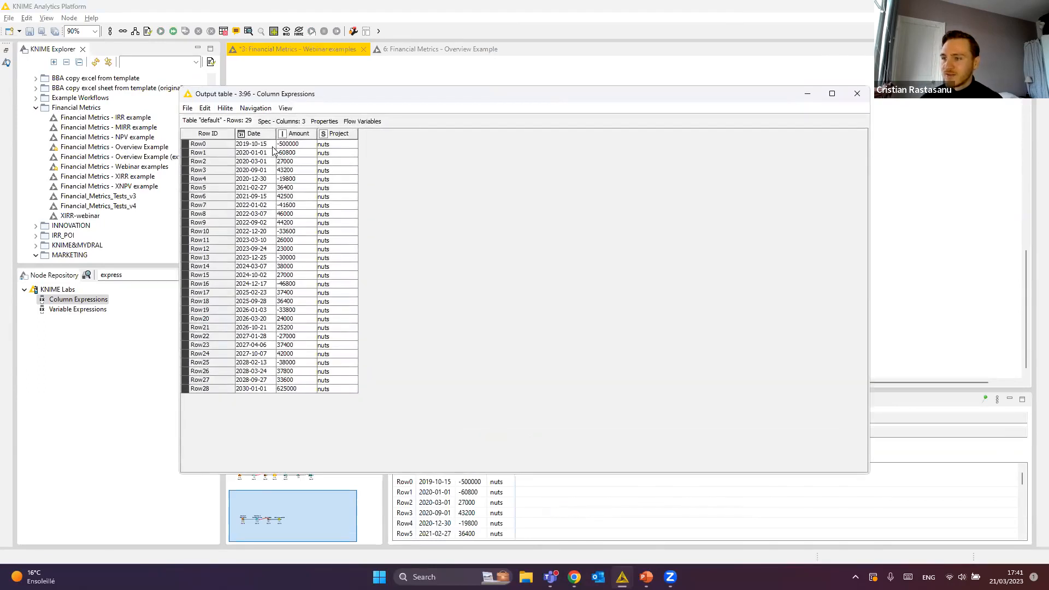
{"action": "left_click_drag", "start_coordinate": [333, 144], "coordinate": [335, 389]}
{"action": "left_click", "coordinate": [326, 286]}
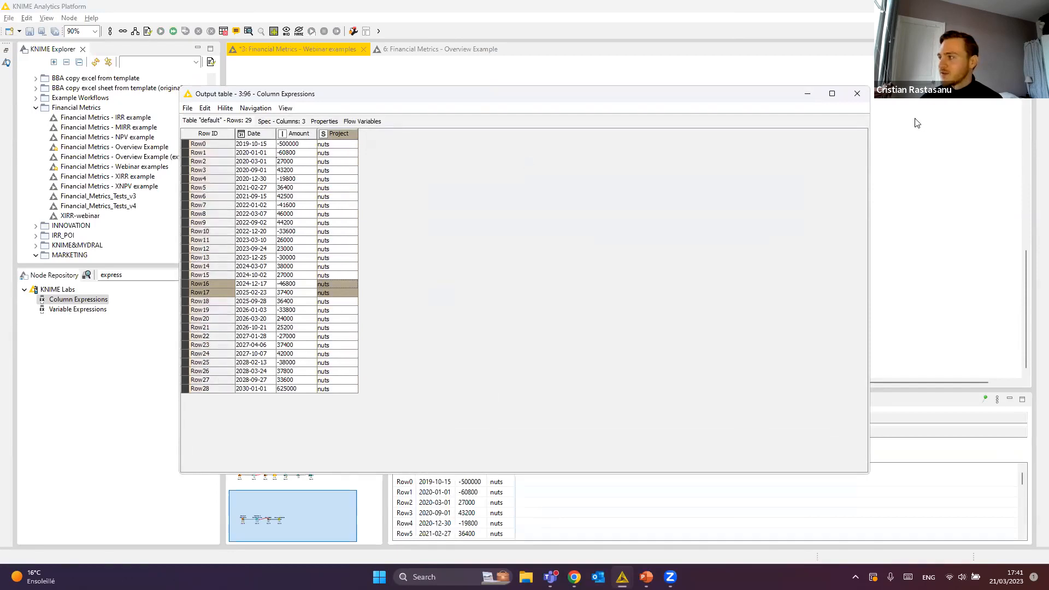
{"action": "left_click", "coordinate": [857, 93]}
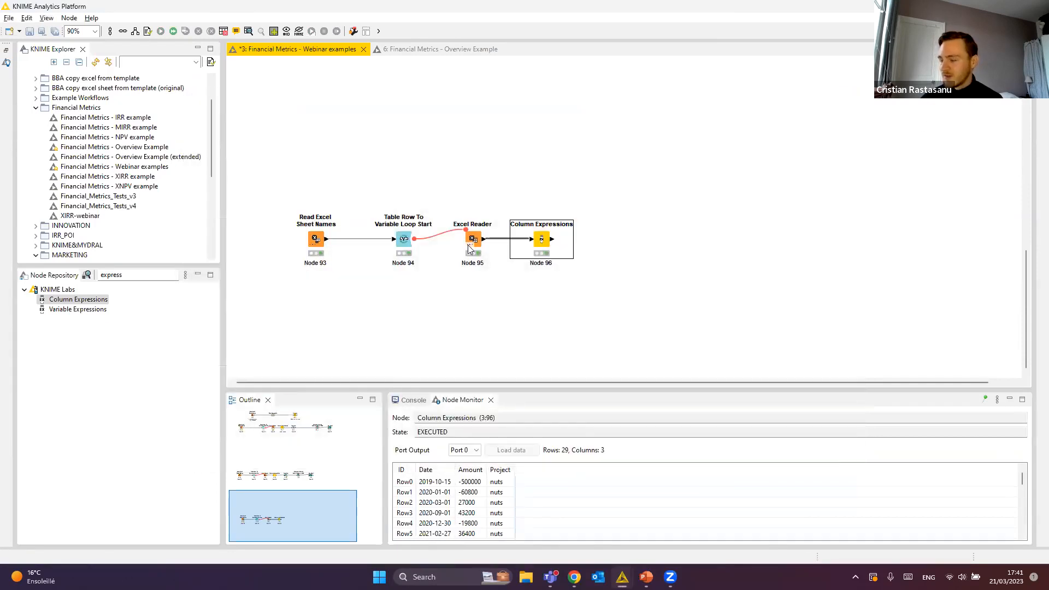
Add a Loop End node after Column Expressions and execute the whole loop.
{"action": "left_click", "coordinate": [135, 280]}
{"action": "type", "text": "lo"}
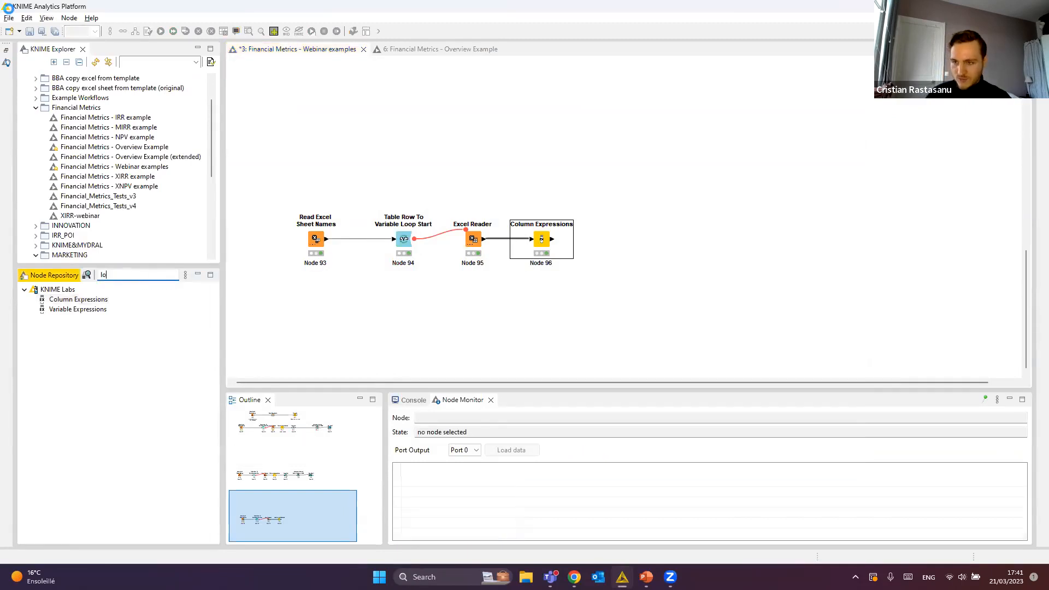
{"action": "type", "text": "op end"}
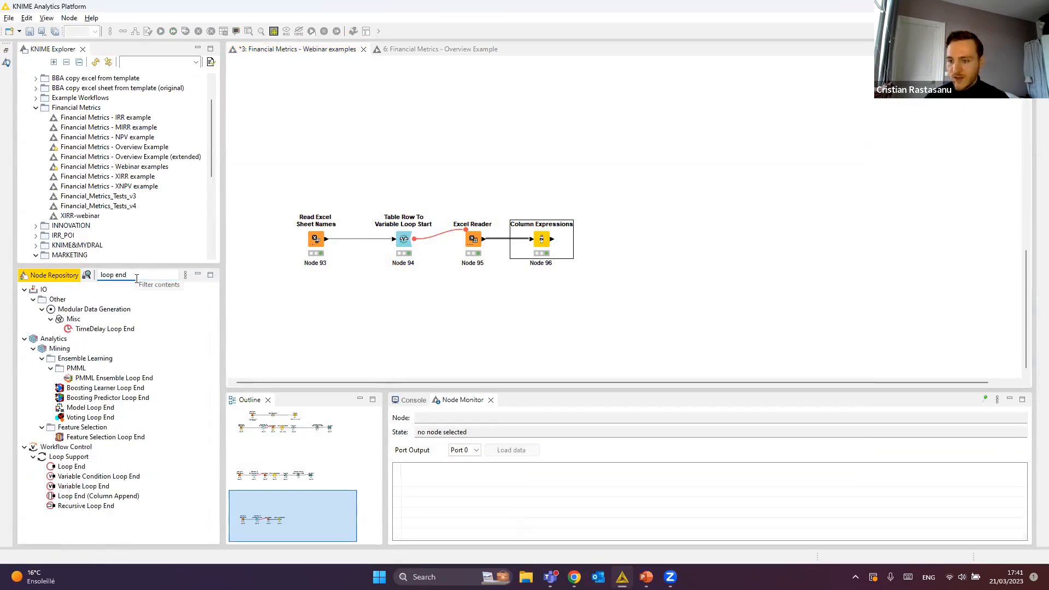
{"action": "double_click", "coordinate": [65, 468]}
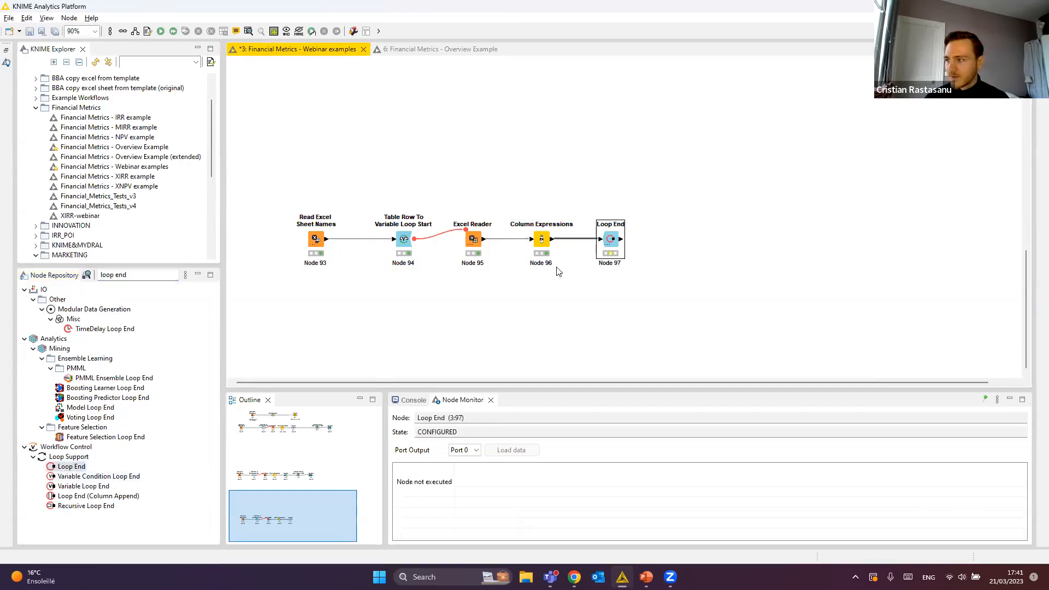
{"action": "key", "text": "F7"}
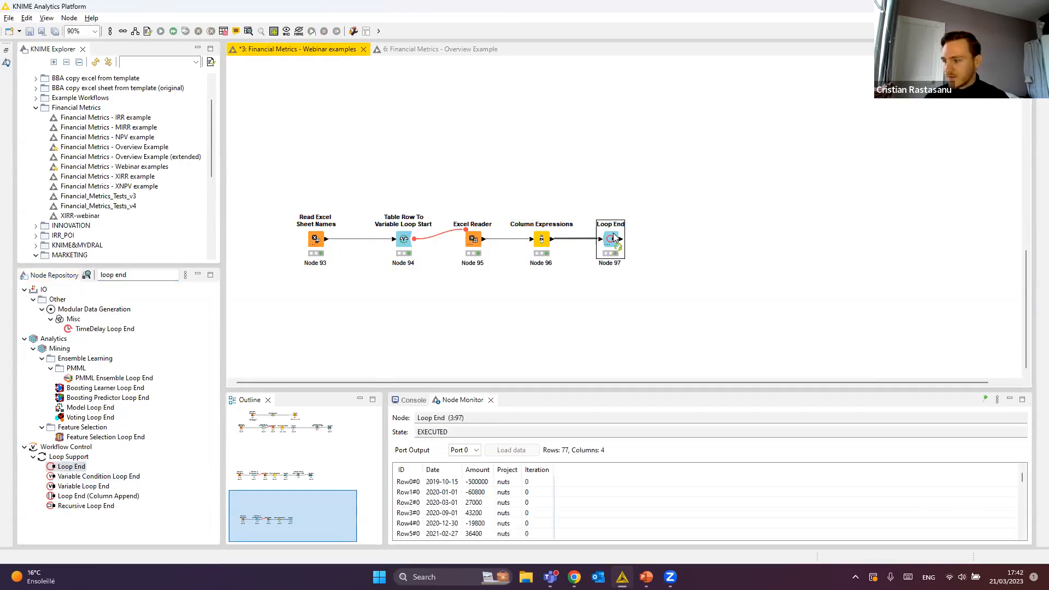
Turn off the iteration column in the Loop End settings and execute the loop again.
{"action": "double_click", "coordinate": [611, 239]}
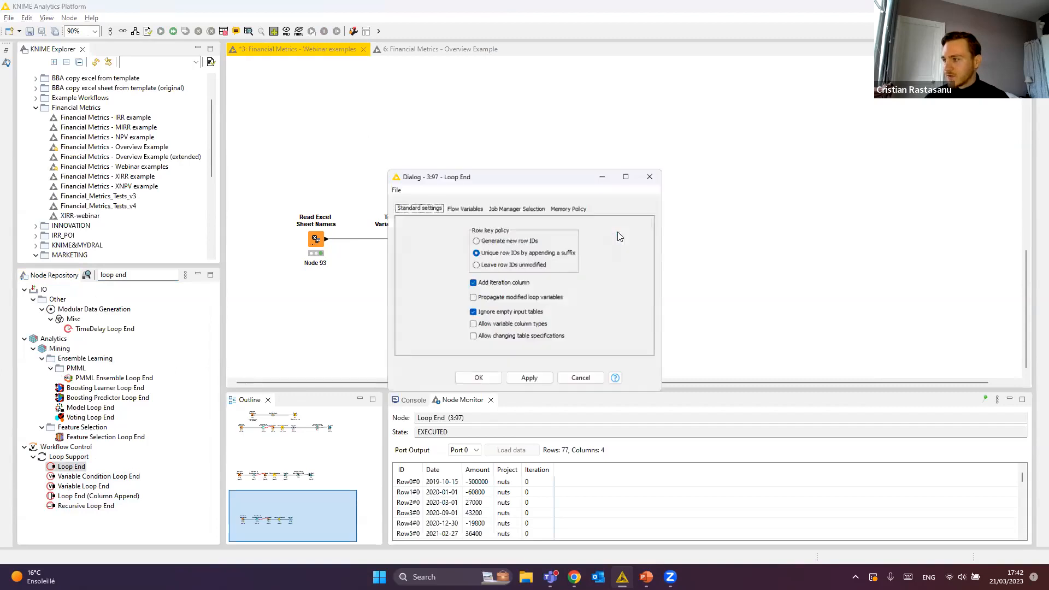
{"action": "left_click", "coordinate": [470, 282]}
{"action": "left_click", "coordinate": [476, 382]}
{"action": "key", "text": "F7"}
Examine the Loop End's collected results to check the rows gathered for each project.
{"action": "right_click", "coordinate": [611, 239]}
{"action": "left_click", "coordinate": [667, 557]}
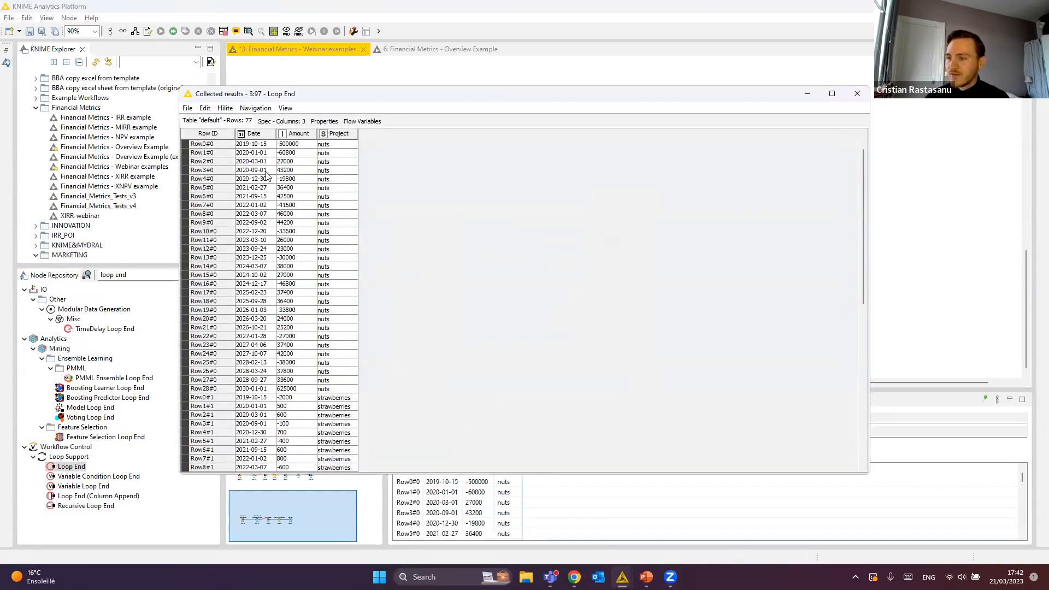
{"action": "scroll", "coordinate": [270, 213], "scroll_direction": "down", "scroll_amount": 10}
{"action": "scroll", "coordinate": [290, 259], "scroll_direction": "up", "scroll_amount": 10}
{"action": "scroll", "coordinate": [301, 258], "scroll_direction": "down", "scroll_amount": 10}
{"action": "scroll", "coordinate": [314, 256], "scroll_direction": "up", "scroll_amount": 10}
{"action": "scroll", "coordinate": [347, 366], "scroll_direction": "down", "scroll_amount": 12}
{"action": "scroll", "coordinate": [334, 406], "scroll_direction": "up", "scroll_amount": 12}
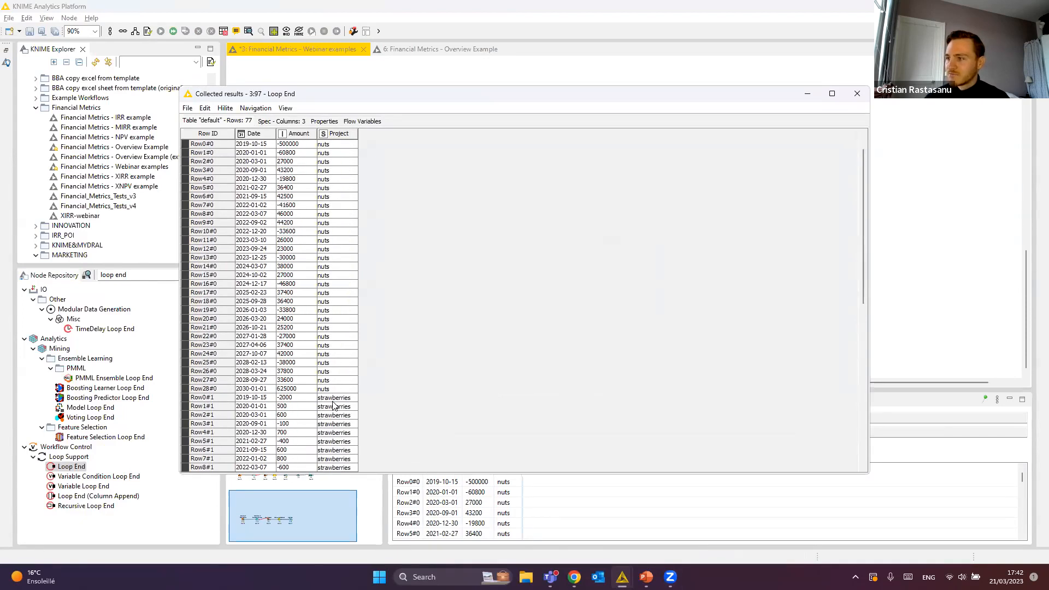
{"action": "left_click", "coordinate": [857, 94]}
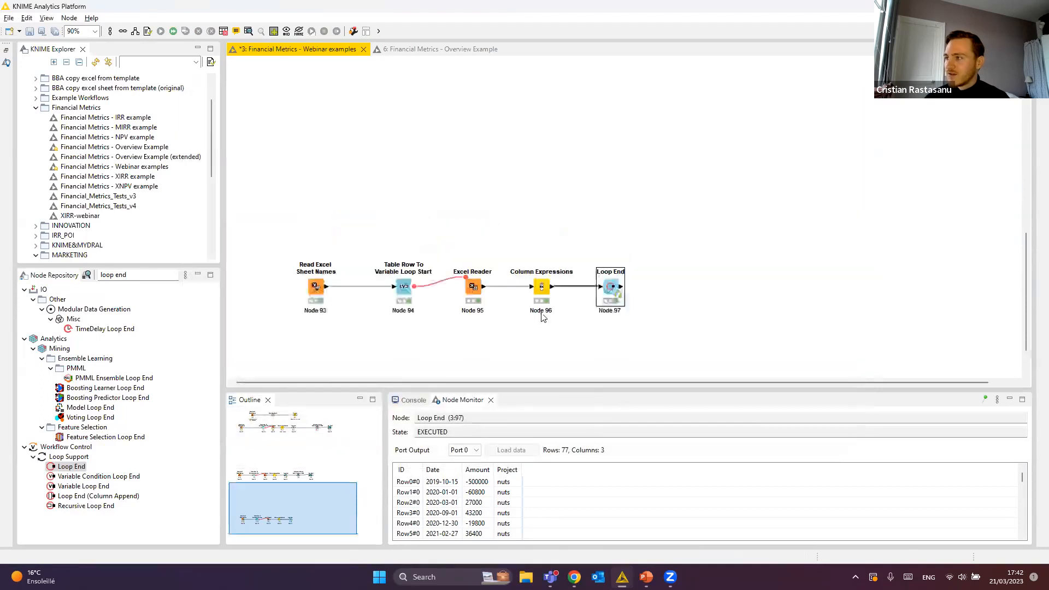
Review the Loop End output and the sheet list produced by the Read Excel Sheet Names node.
{"action": "scroll", "coordinate": [544, 318], "scroll_direction": "down", "scroll_amount": 3}
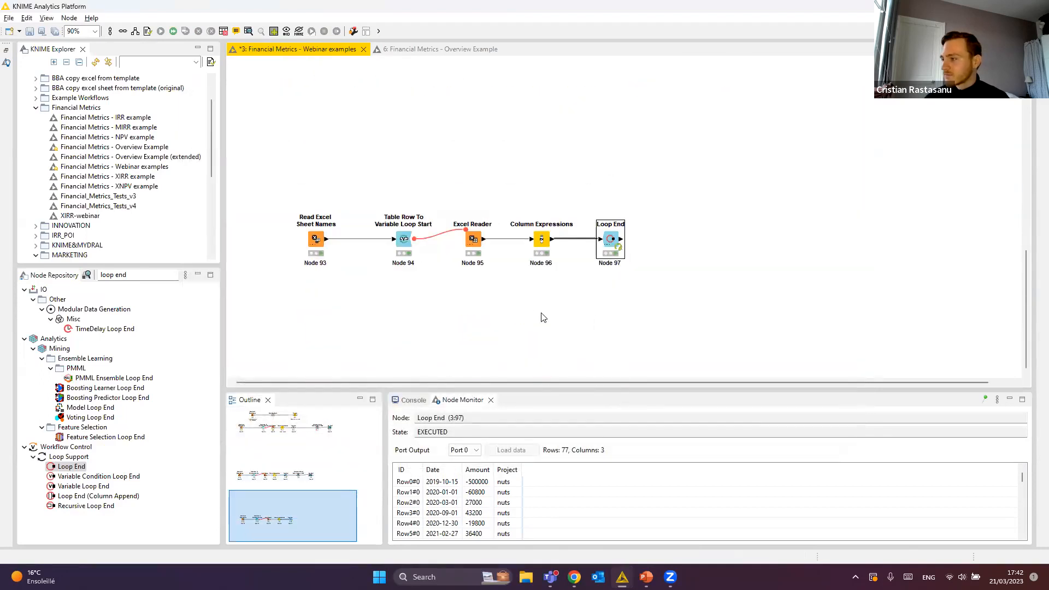
{"action": "left_click", "coordinate": [543, 318]}
{"action": "left_click", "coordinate": [612, 241]}
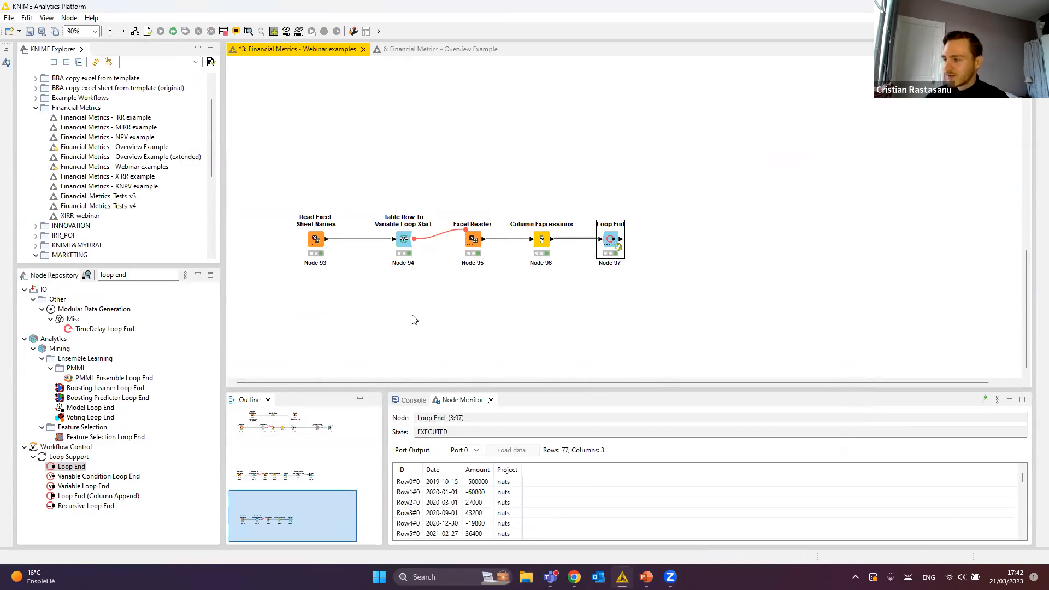
{"action": "left_click", "coordinate": [314, 241]}
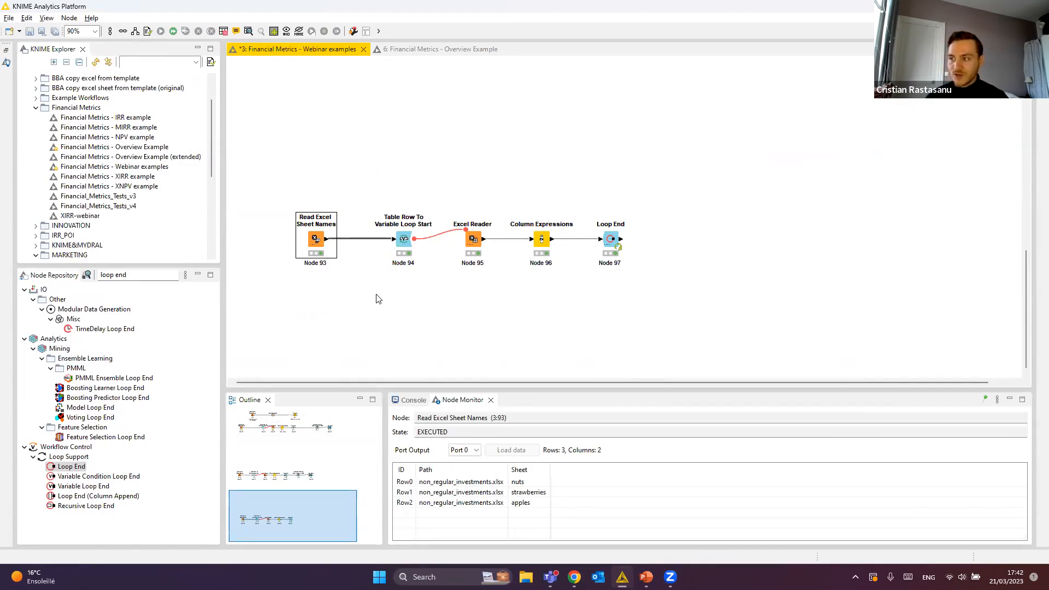
{"action": "left_click_drag", "start_coordinate": [378, 298], "coordinate": [602, 277]}
{"action": "left_click", "coordinate": [599, 280]}
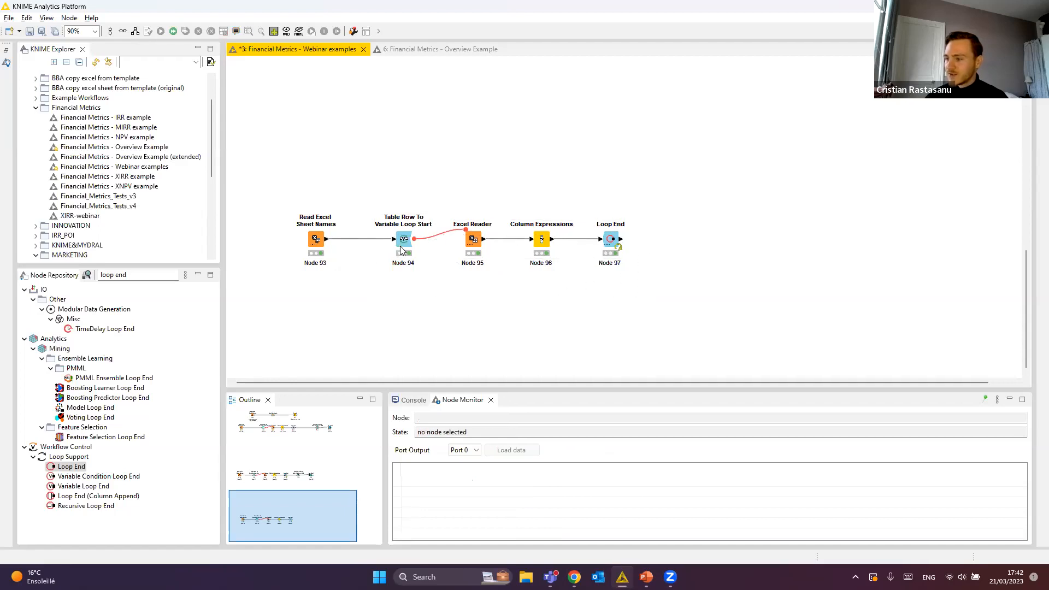
{"action": "left_click", "coordinate": [317, 240]}
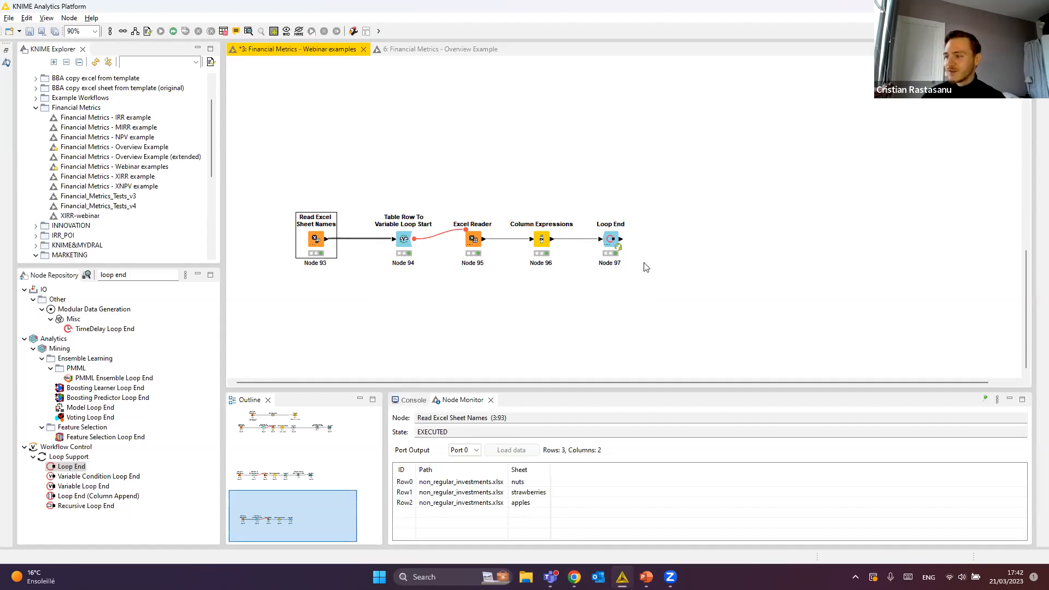
Examine the Loop End's collected results, checking the transaction dates and amounts gathered for each project.
{"action": "left_click", "coordinate": [614, 241]}
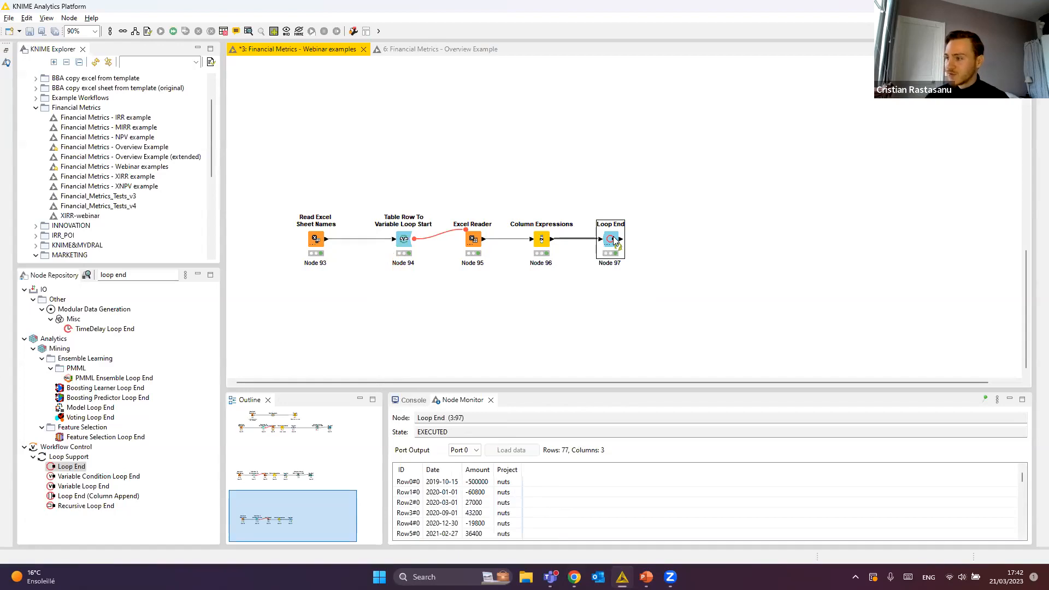
{"action": "right_click", "coordinate": [612, 240]}
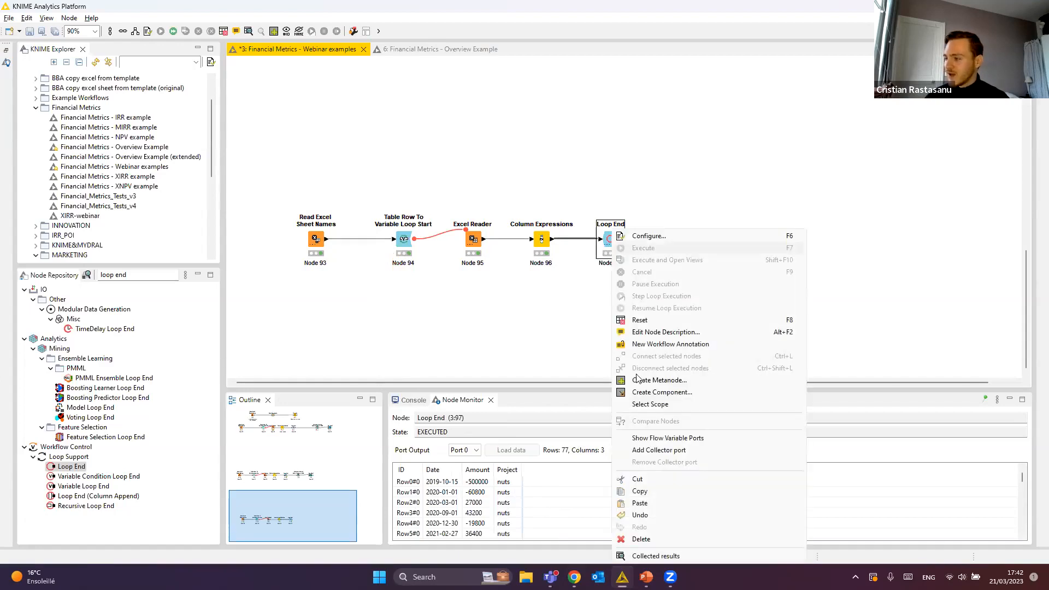
{"action": "left_click", "coordinate": [647, 556]}
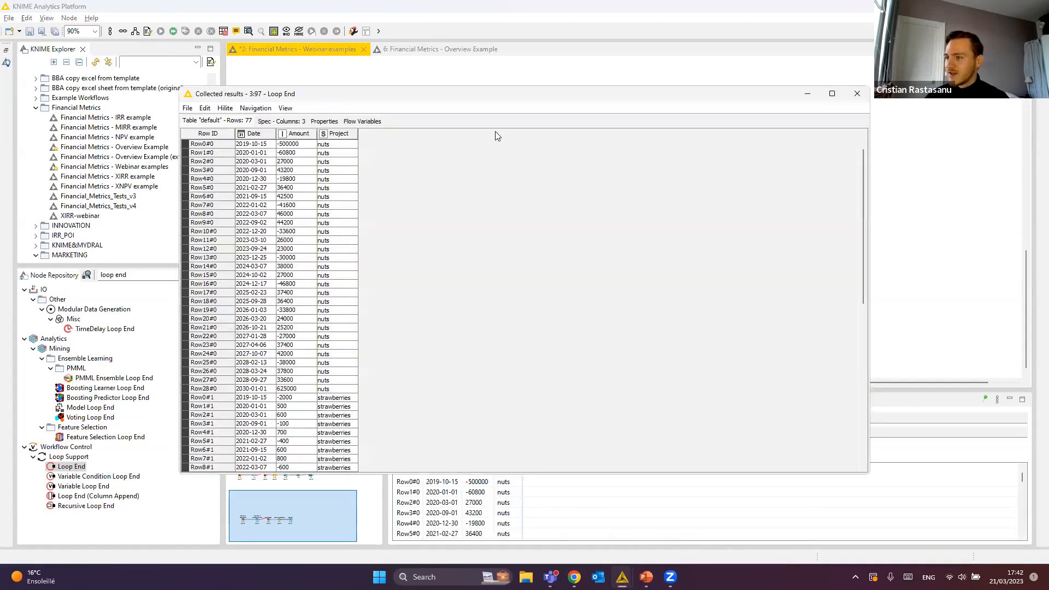
{"action": "left_click", "coordinate": [866, 99]}
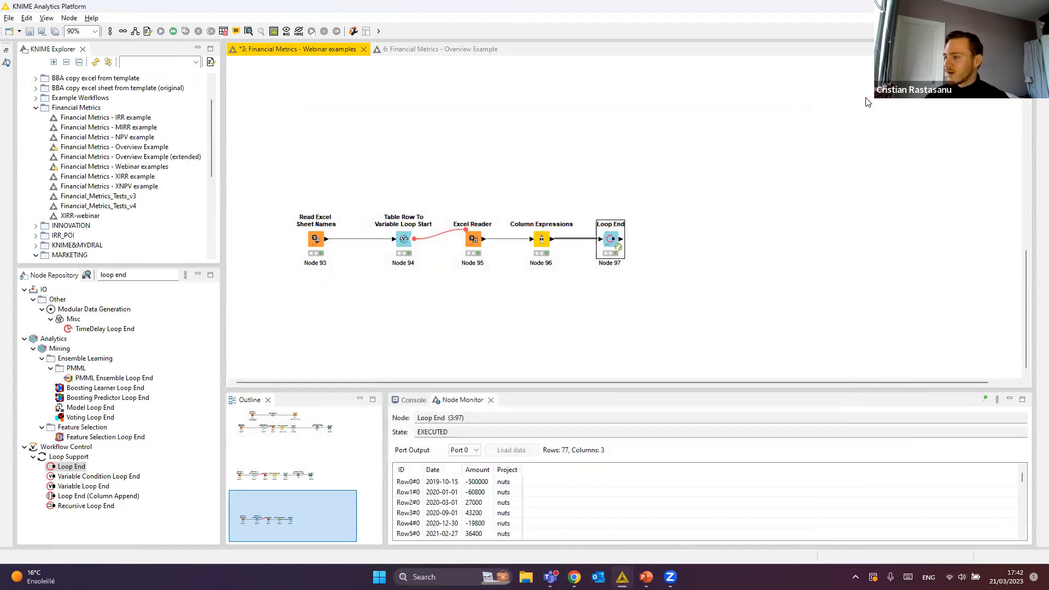
{"action": "left_click_drag", "start_coordinate": [605, 381], "coordinate": [650, 388]}
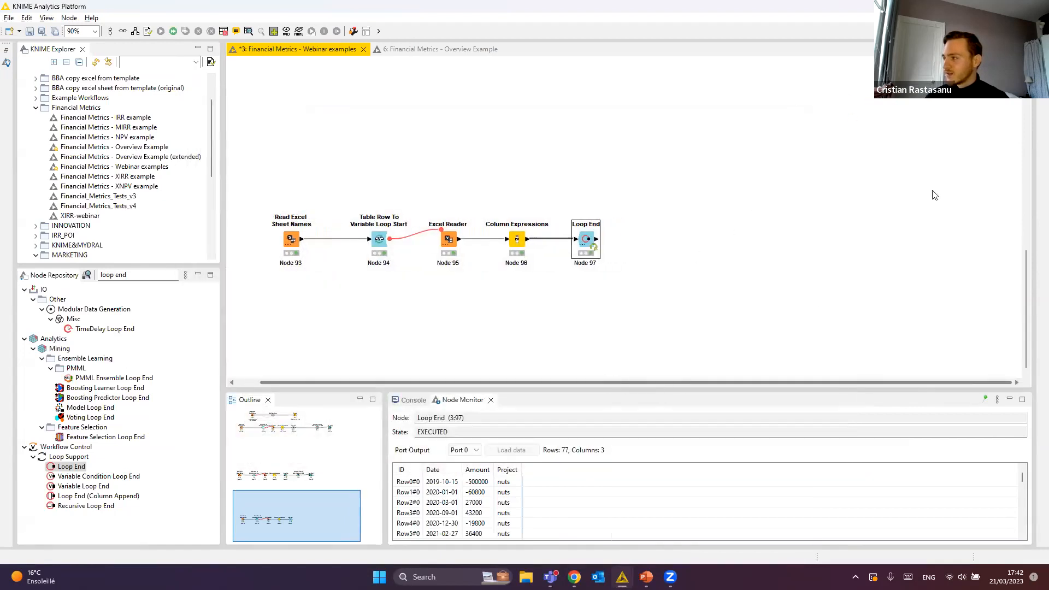
{"action": "left_click", "coordinate": [647, 250]}
{"action": "right_click", "coordinate": [588, 241]}
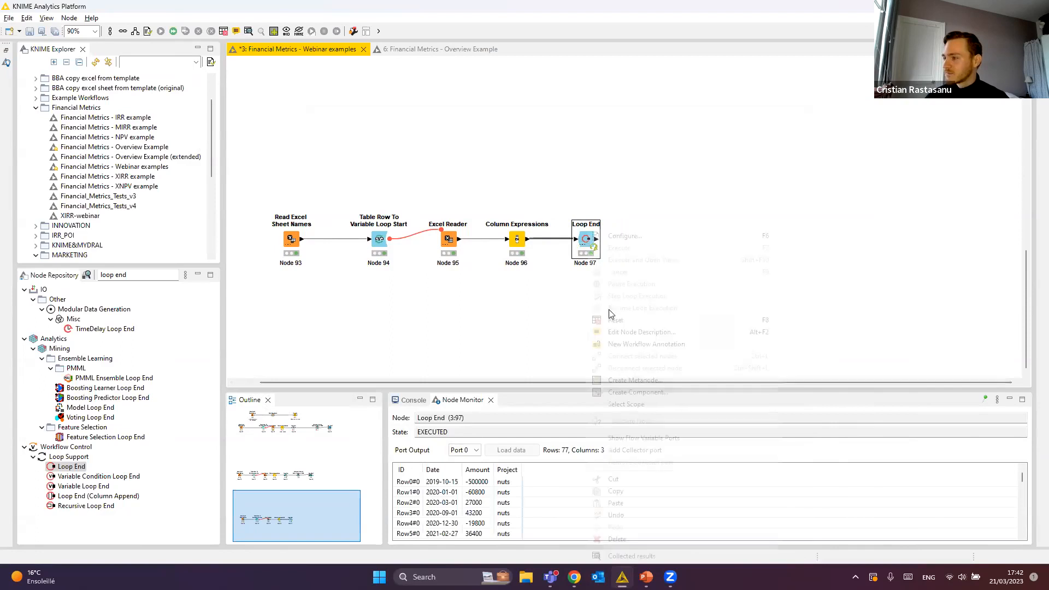
{"action": "left_click", "coordinate": [628, 557]}
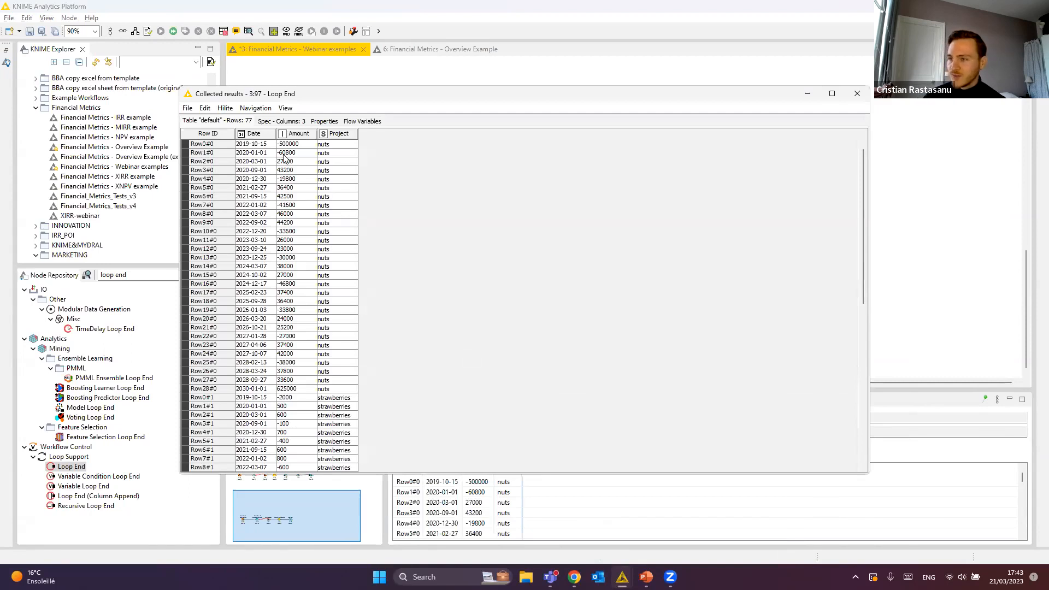
{"action": "left_click_drag", "start_coordinate": [255, 145], "coordinate": [268, 292]}
{"action": "left_click", "coordinate": [262, 277]}
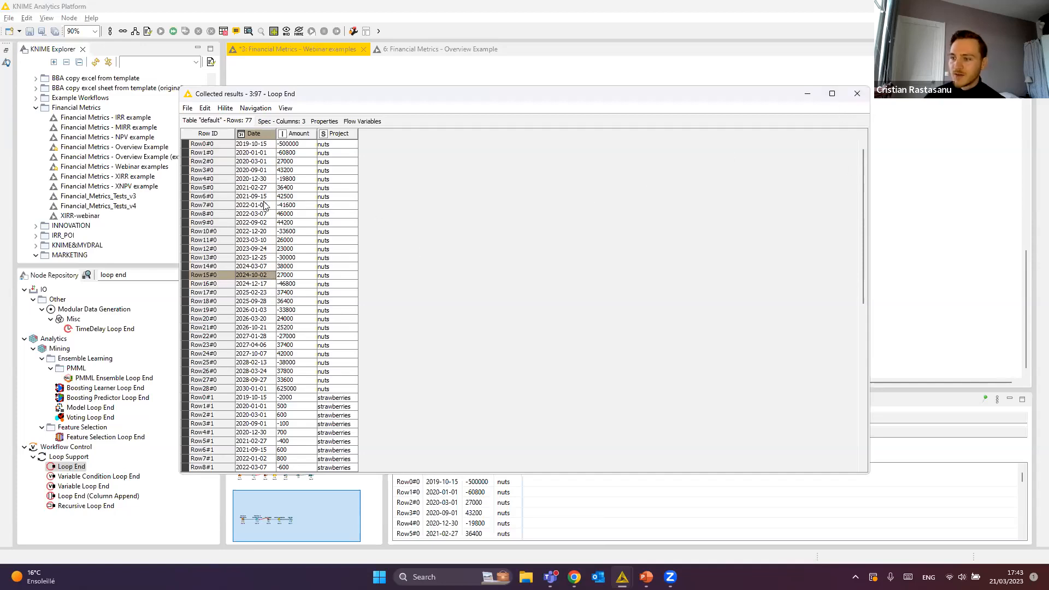
{"action": "left_click", "coordinate": [855, 93]}
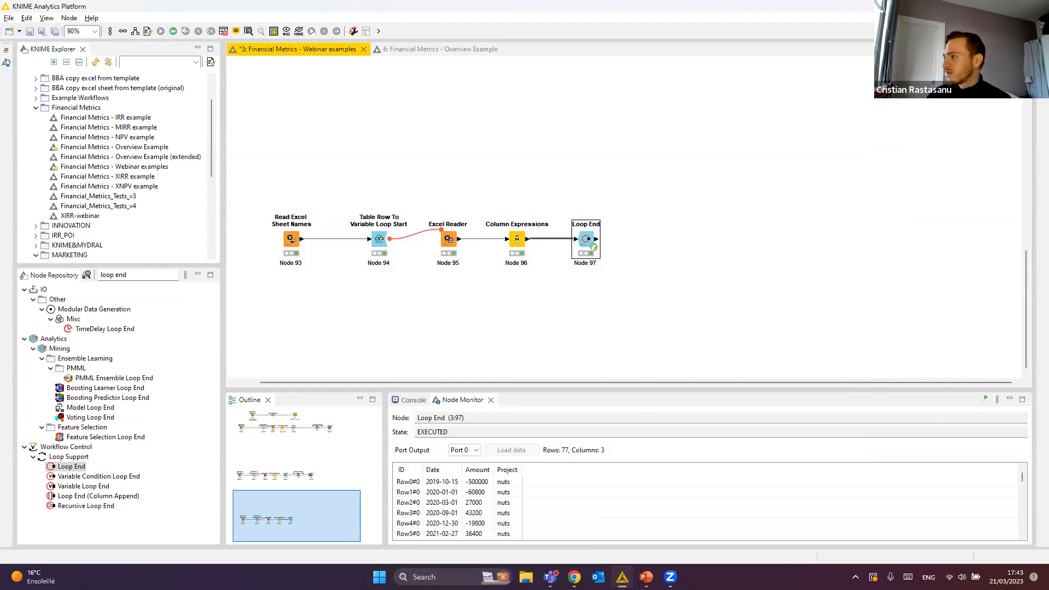
Search the KNIME Hub for xirr and open the Extended Internal Rate of Return (XIRR) component's page.
{"action": "left_click", "coordinate": [1042, 75]}
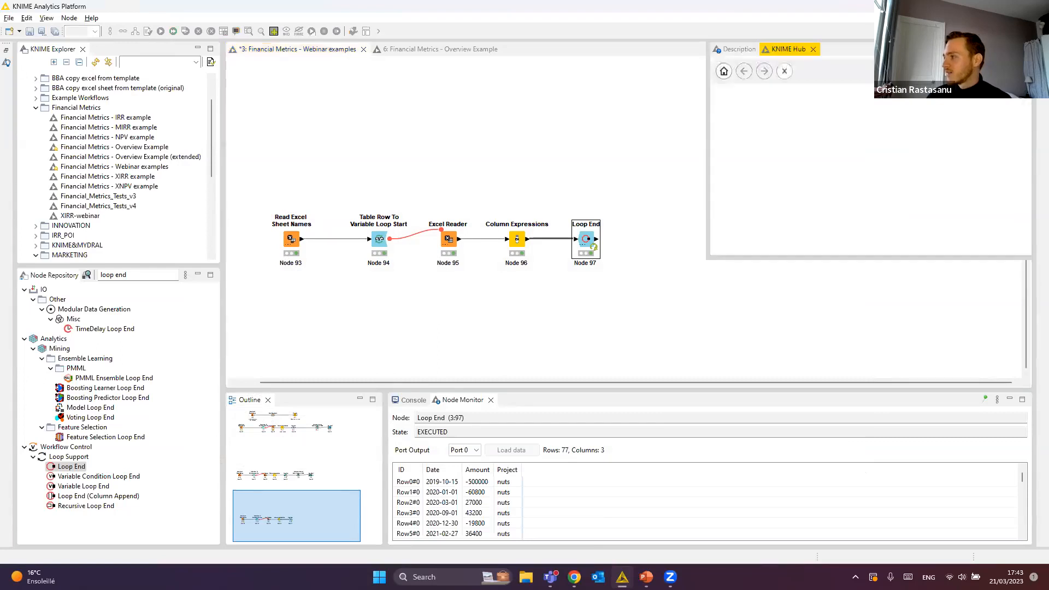
{"action": "left_click", "coordinate": [834, 127]}
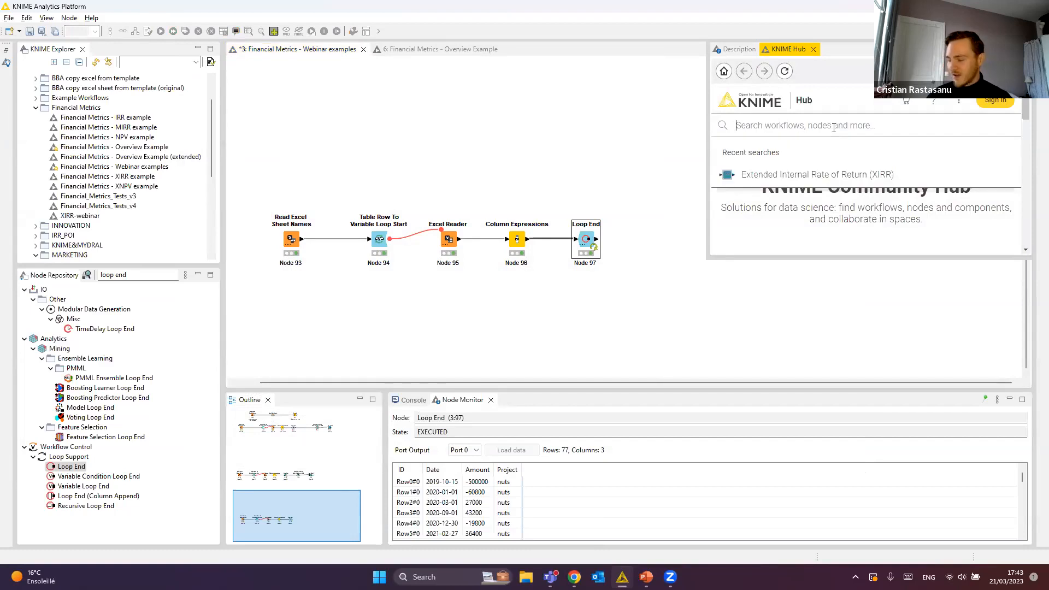
{"action": "type", "text": "xirr"}
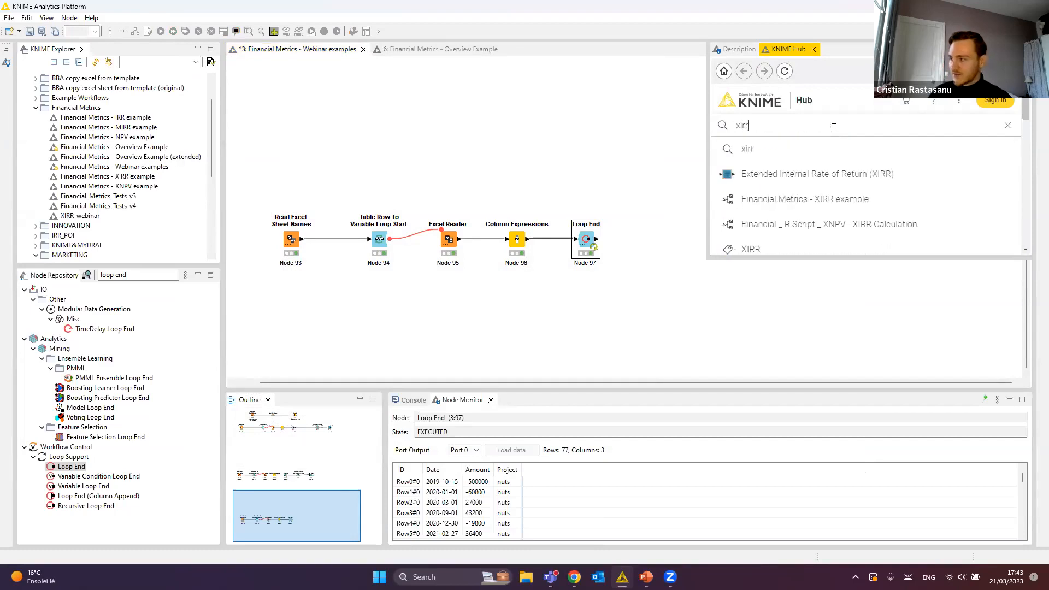
{"action": "left_click", "coordinate": [831, 175]}
Read the XIRR component's description, input port requirements and configuration options on its Hub page.
{"action": "scroll", "coordinate": [832, 177], "scroll_direction": "down", "scroll_amount": 2}
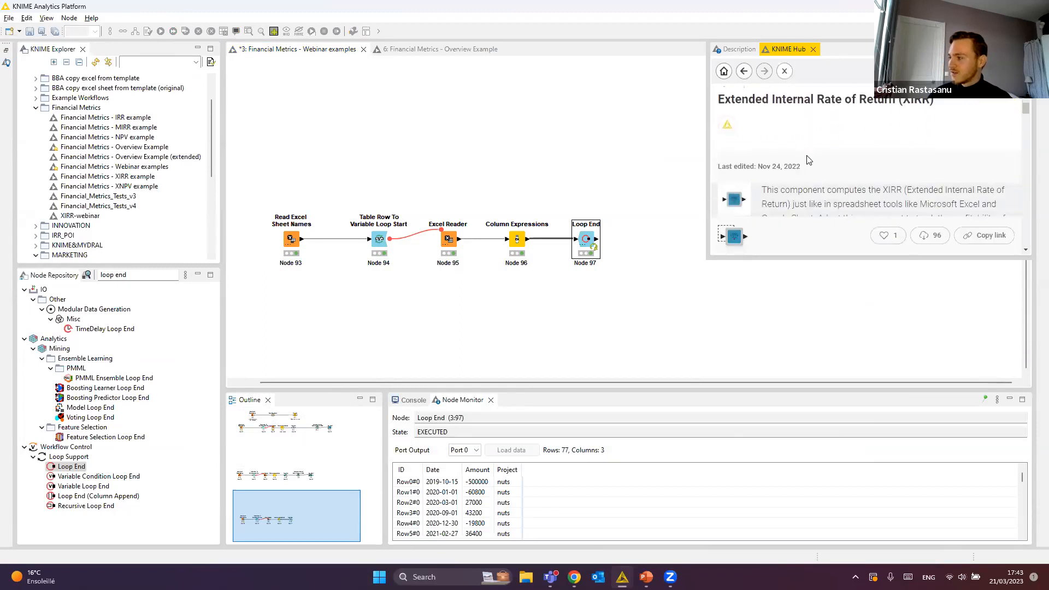
{"action": "scroll", "coordinate": [790, 136], "scroll_direction": "down", "scroll_amount": 4}
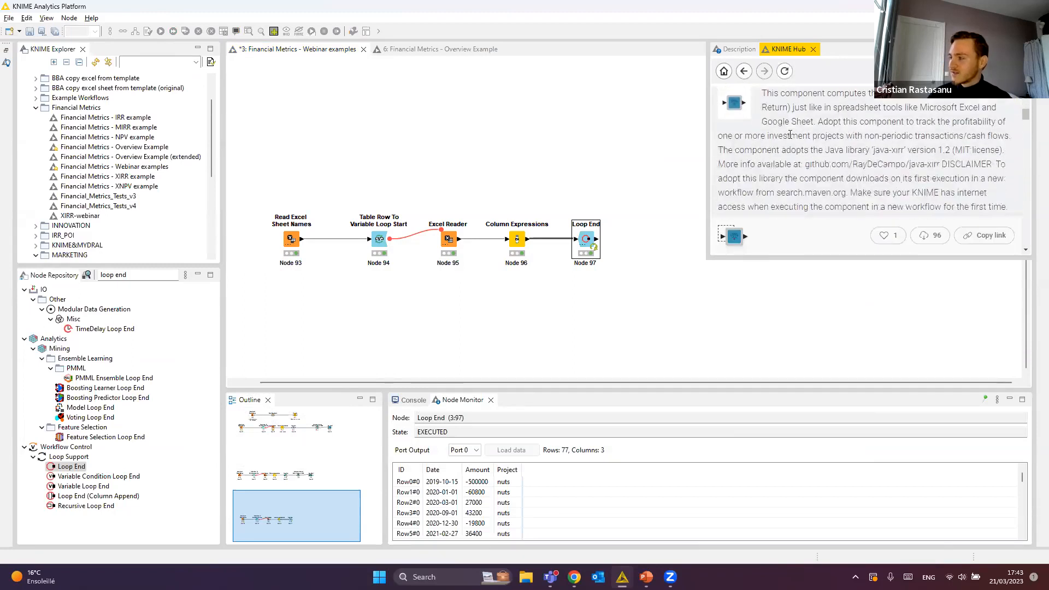
{"action": "scroll", "coordinate": [791, 134], "scroll_direction": "down", "scroll_amount": 3}
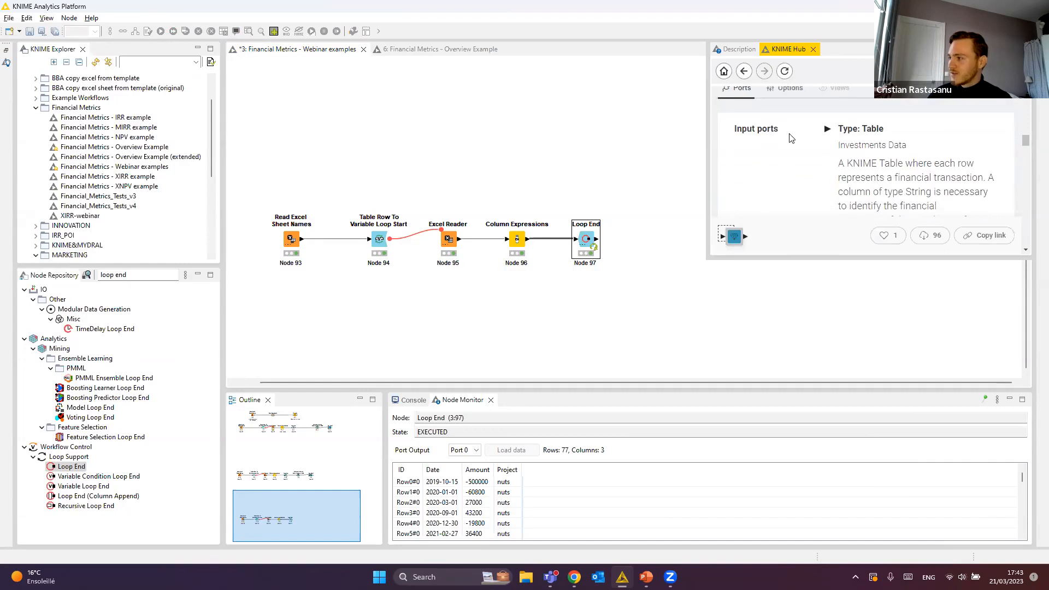
{"action": "scroll", "coordinate": [789, 134], "scroll_direction": "up", "scroll_amount": 1}
{"action": "left_click", "coordinate": [789, 136]}
{"action": "scroll", "coordinate": [798, 141], "scroll_direction": "down", "scroll_amount": 3}
{"action": "scroll", "coordinate": [801, 143], "scroll_direction": "down", "scroll_amount": 3}
{"action": "scroll", "coordinate": [798, 159], "scroll_direction": "up", "scroll_amount": 4}
{"action": "scroll", "coordinate": [796, 176], "scroll_direction": "up", "scroll_amount": 5}
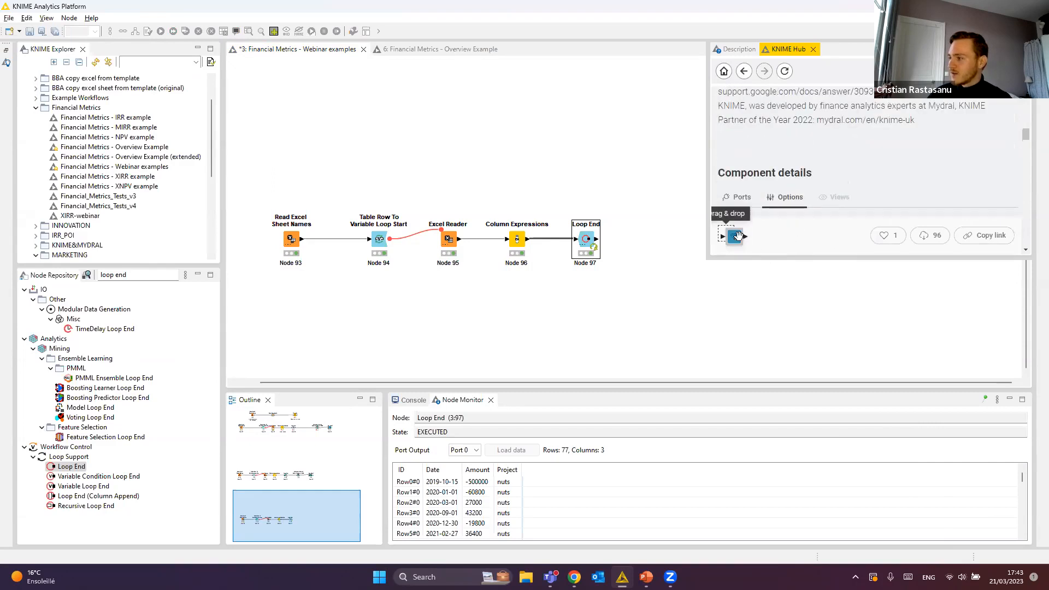
Add the Extended Internal Rate of Return (XIRR) component to the workflow and connect the Loop End output to it.
{"action": "left_click_drag", "start_coordinate": [733, 237], "coordinate": [655, 255]}
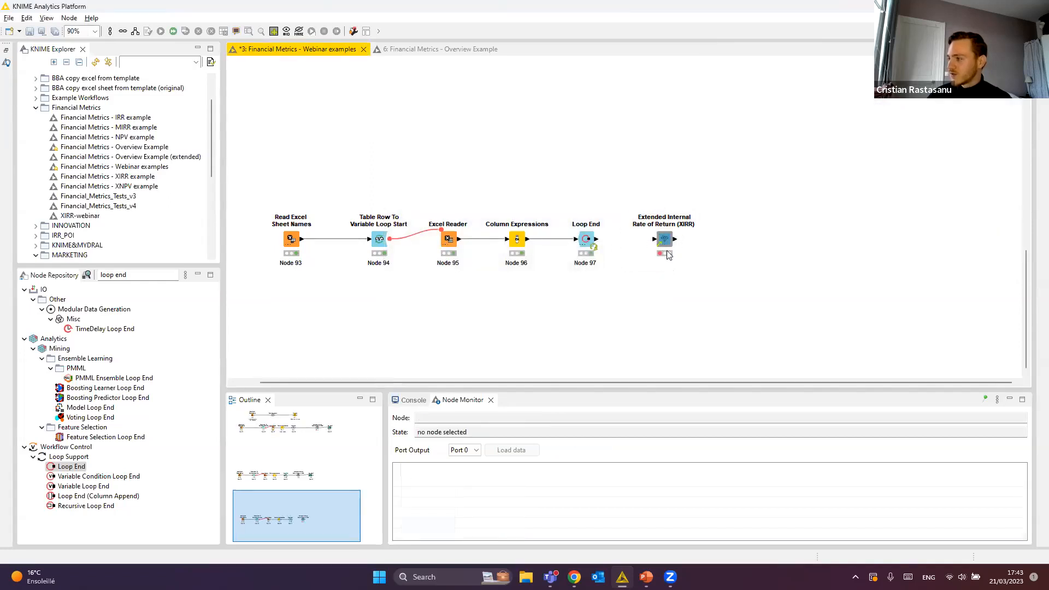
{"action": "left_click_drag", "start_coordinate": [598, 245], "coordinate": [666, 244]}
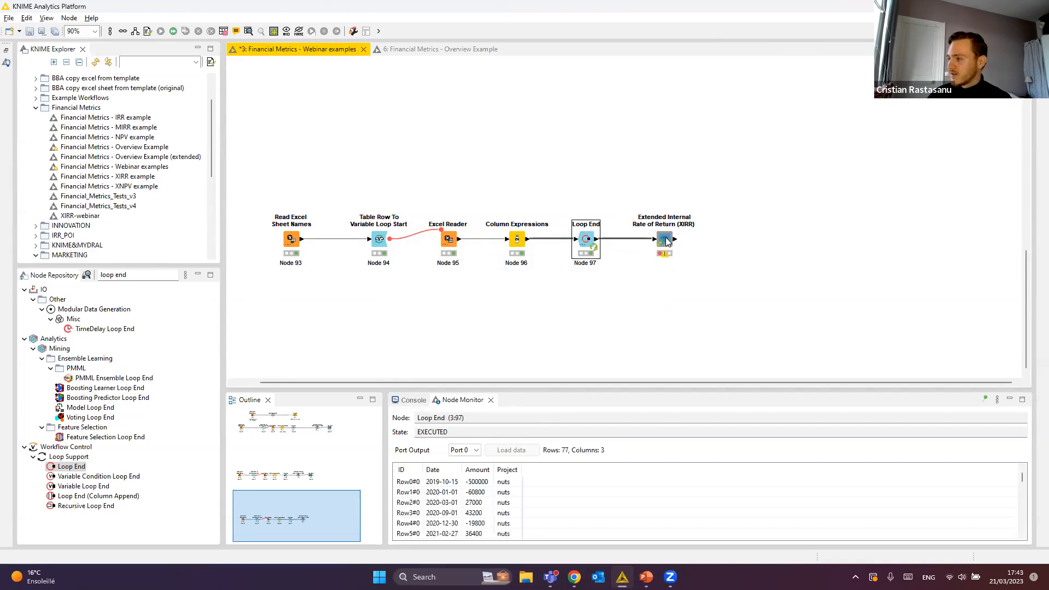
Configure the XIRR component with Project as portfolio ID, Amount as value and Date as date, enable Perform Extra Search, and execute it.
{"action": "double_click", "coordinate": [665, 241]}
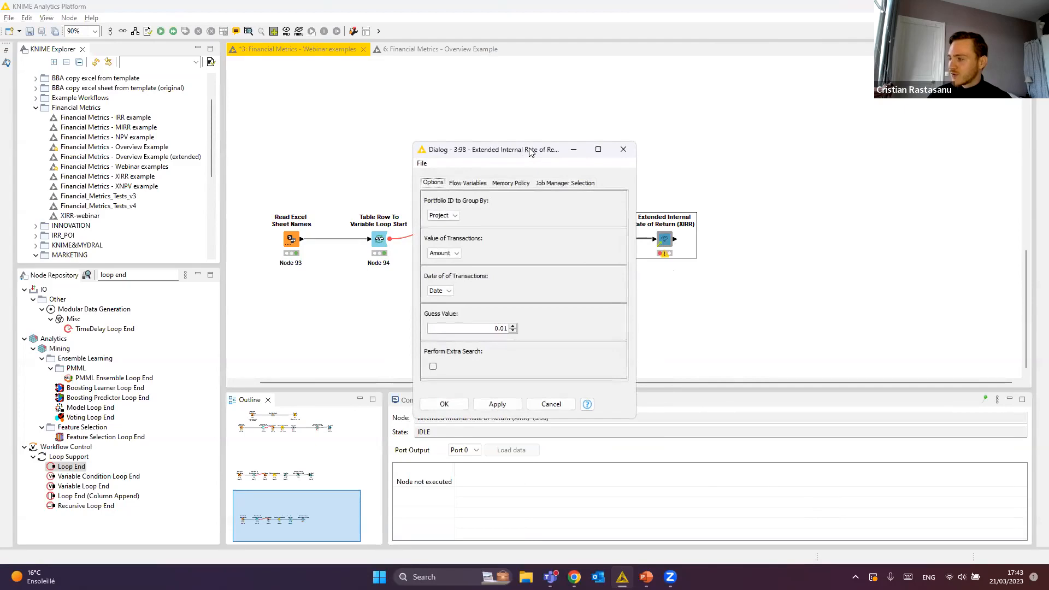
{"action": "left_click_drag", "start_coordinate": [530, 152], "coordinate": [754, 104]}
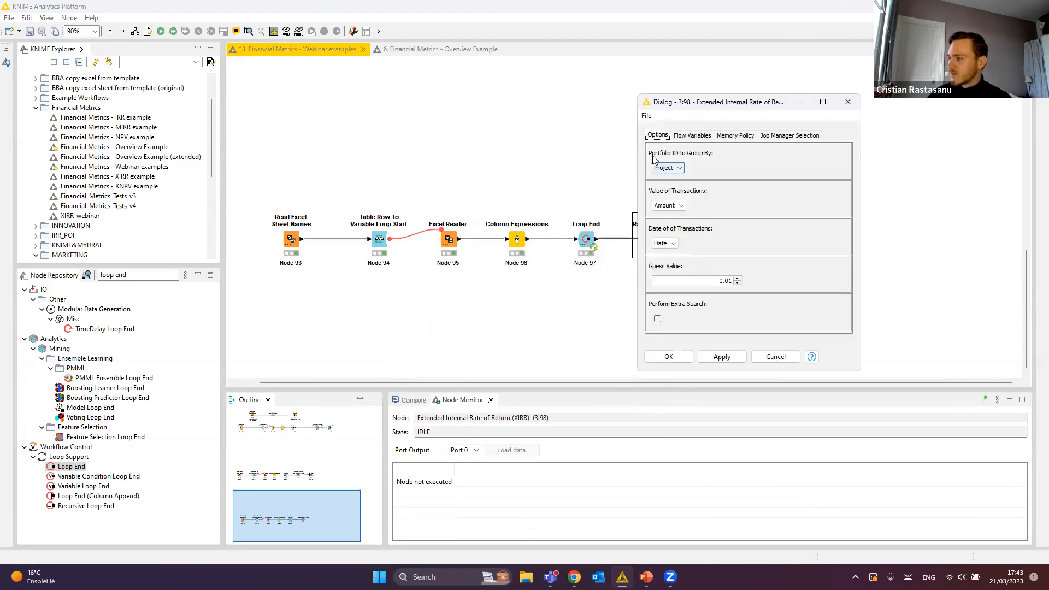
{"action": "left_click", "coordinate": [679, 168]}
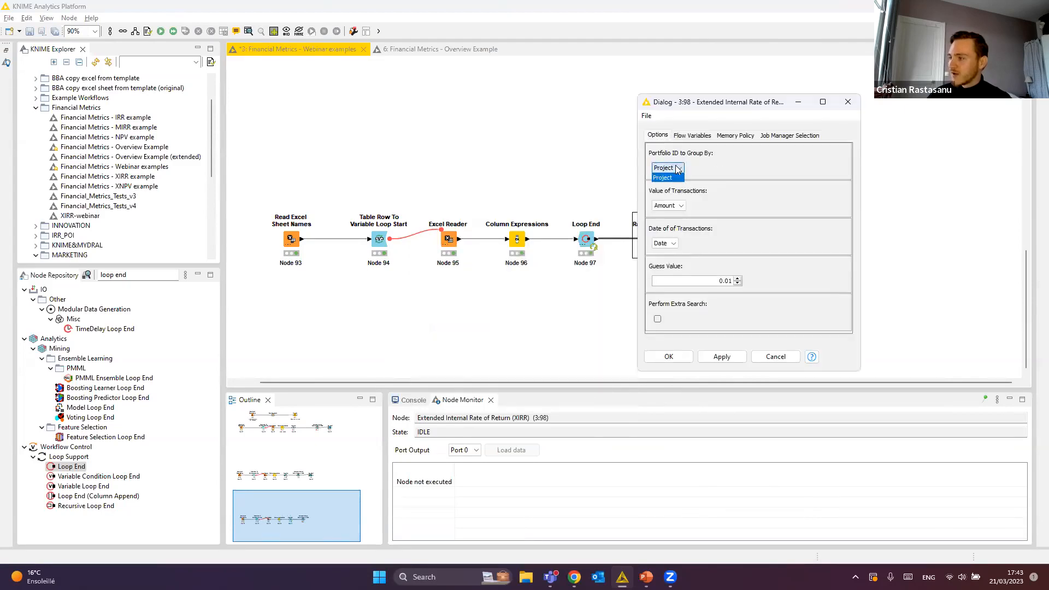
{"action": "left_click", "coordinate": [675, 179]}
{"action": "left_click", "coordinate": [672, 208]}
{"action": "left_click", "coordinate": [676, 217]}
{"action": "left_click", "coordinate": [673, 244]}
{"action": "left_click", "coordinate": [665, 254]}
{"action": "left_click", "coordinate": [658, 320]}
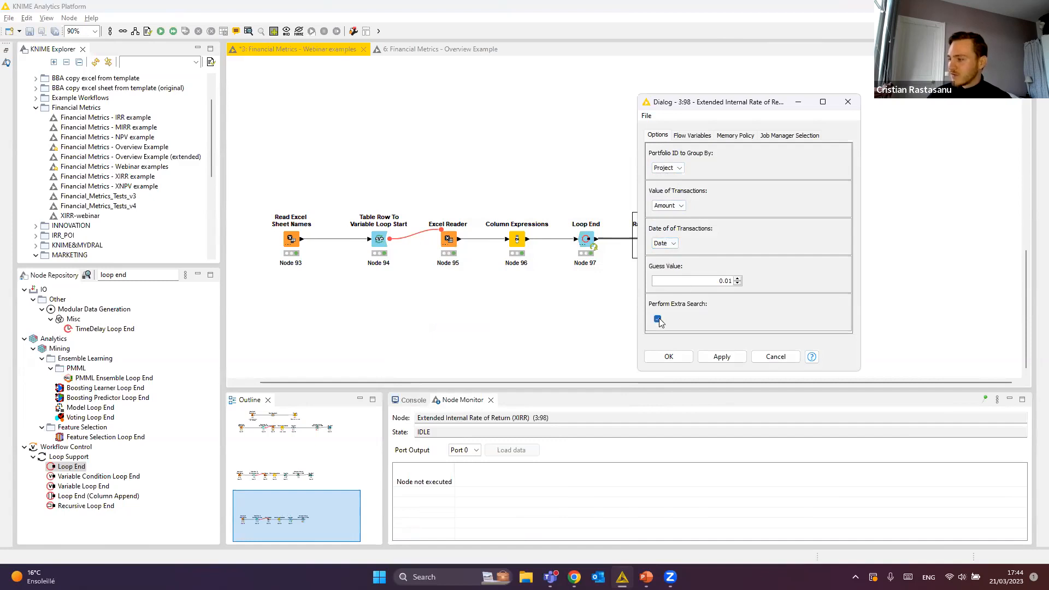
{"action": "left_click", "coordinate": [669, 356]}
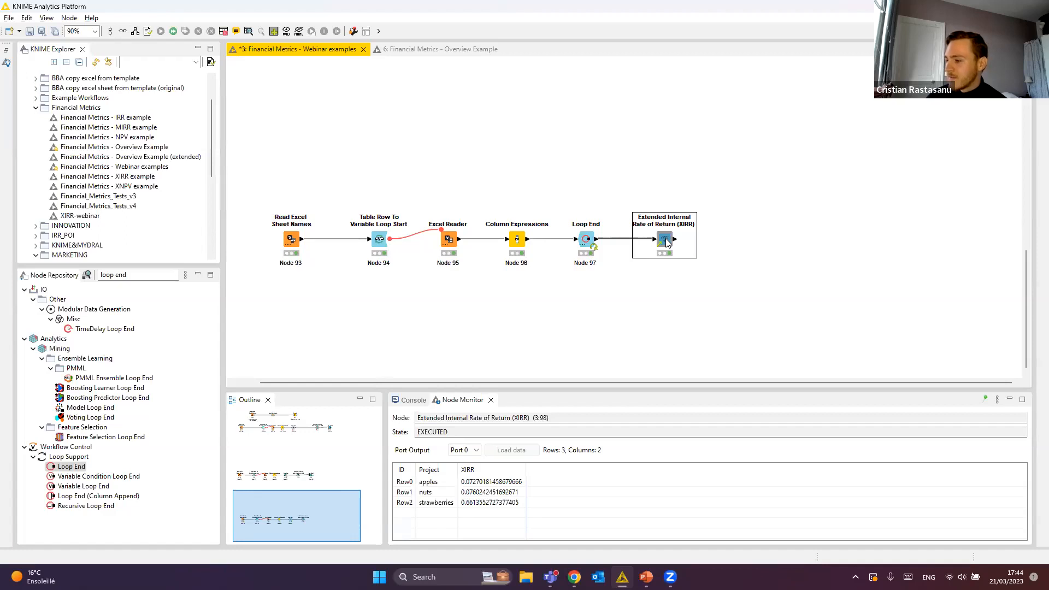
Examine the XIRR component's output table and compare the rates of return of the three projects.
{"action": "right_click", "coordinate": [667, 242]}
{"action": "left_click", "coordinate": [703, 516]}
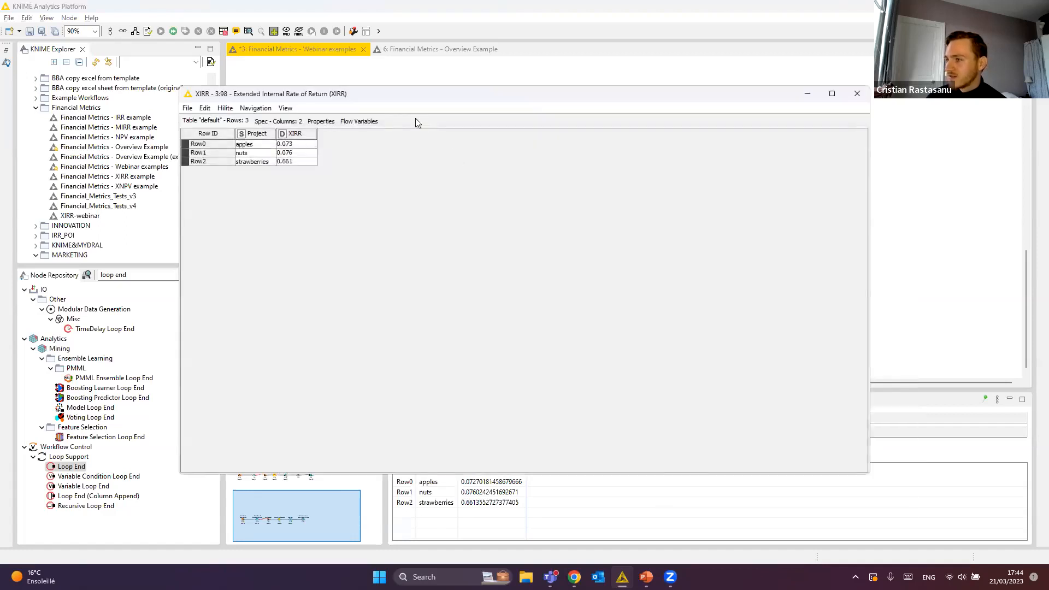
{"action": "left_click", "coordinate": [262, 143]}
{"action": "left_click", "coordinate": [259, 153]}
{"action": "left_click", "coordinate": [271, 161]}
{"action": "left_click", "coordinate": [296, 152]}
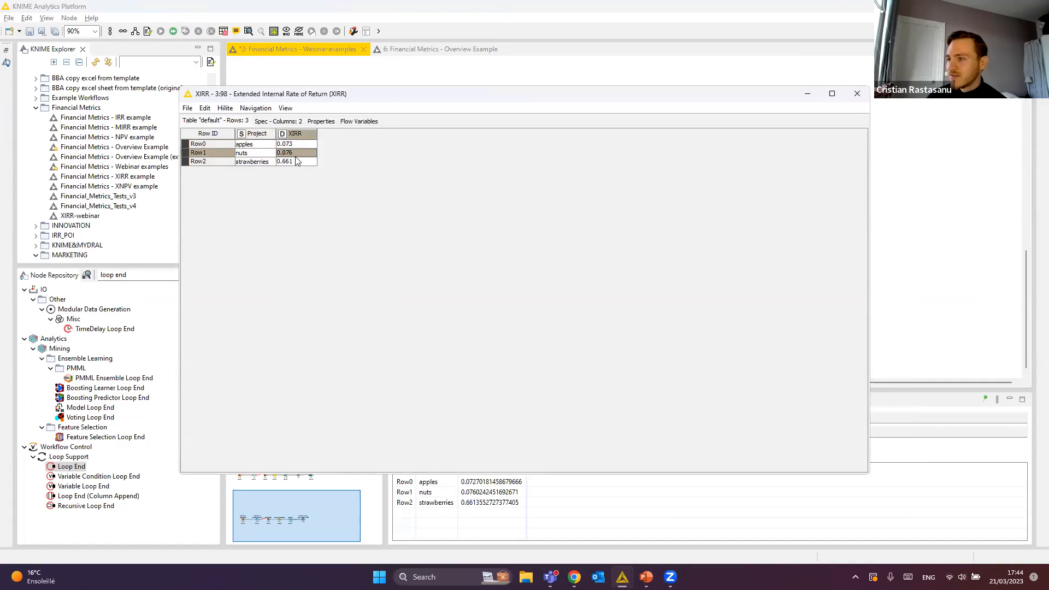
{"action": "left_click", "coordinate": [296, 162]}
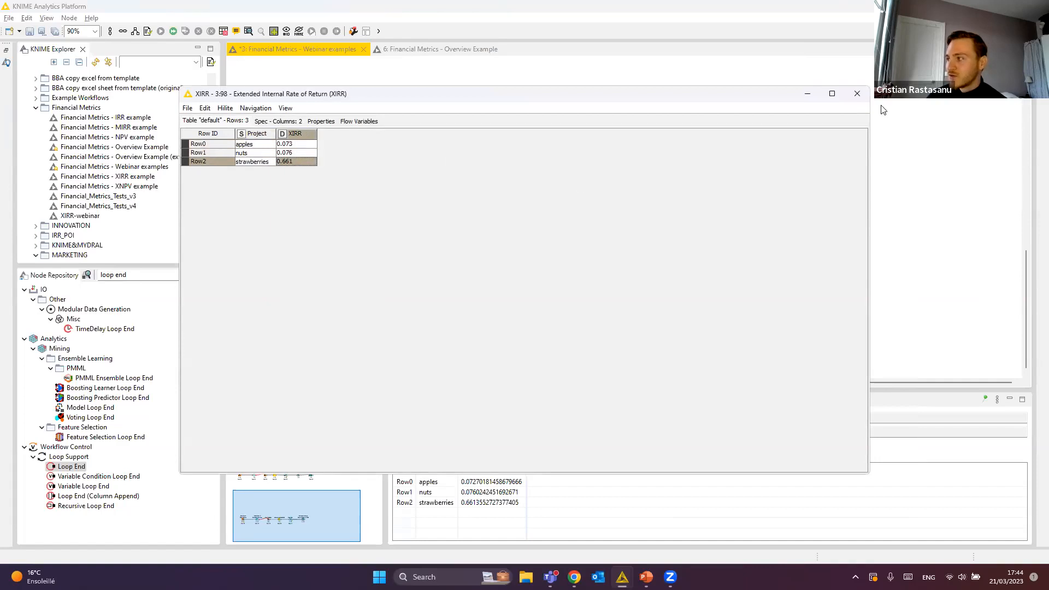
{"action": "left_click_drag", "start_coordinate": [266, 145], "coordinate": [302, 163]}
{"action": "left_click", "coordinate": [302, 163]}
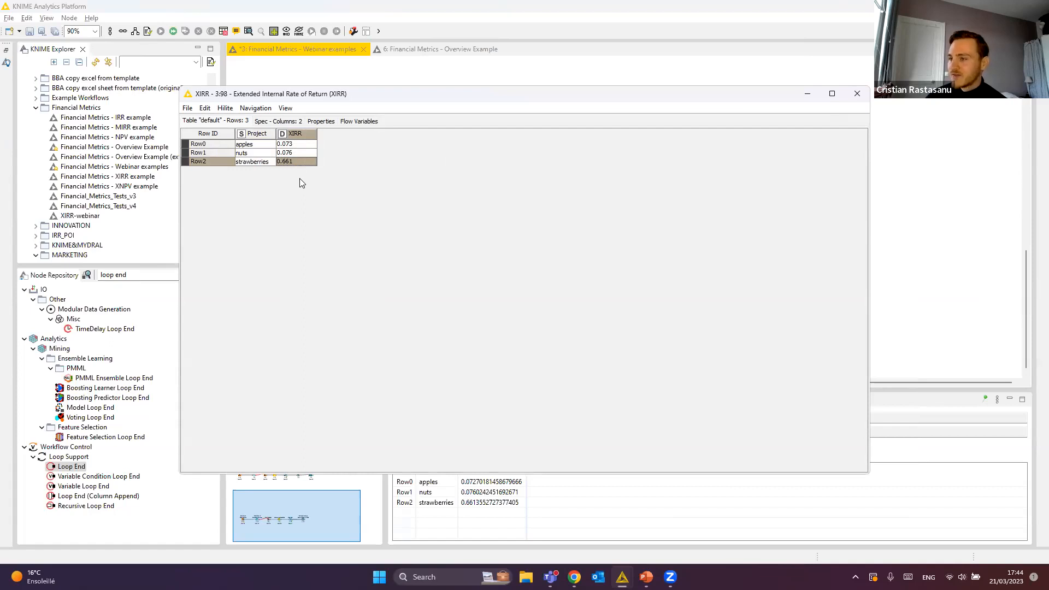
{"action": "left_click", "coordinate": [855, 94]}
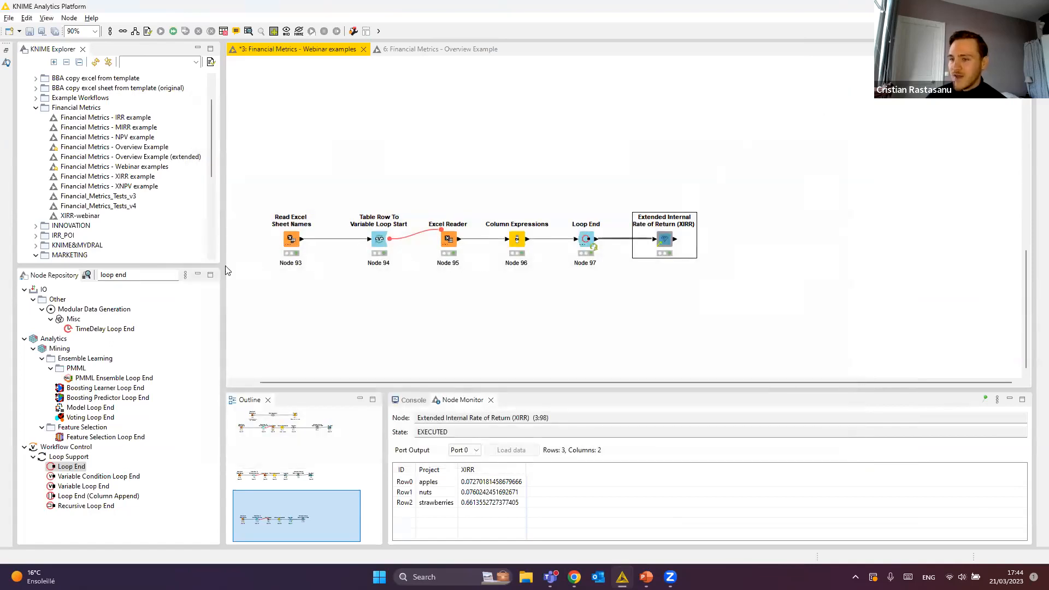
Add a Bar Chart node after the XIRR component, accept Project as its category column, and execute it.
{"action": "left_click", "coordinate": [81, 275]}
{"action": "type", "text": "bar"}
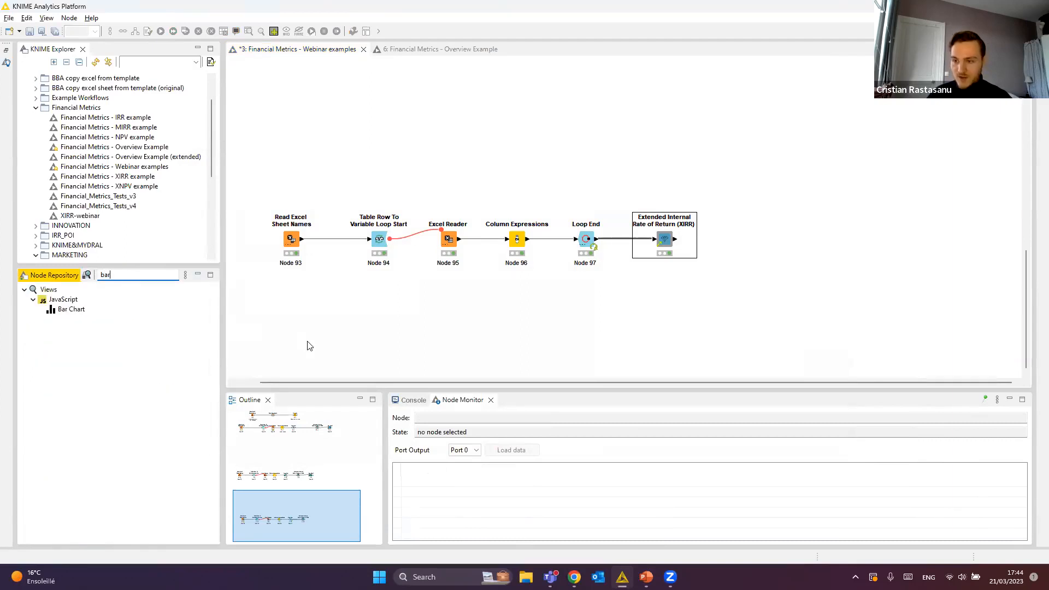
{"action": "left_click_drag", "start_coordinate": [71, 310], "coordinate": [743, 247]}
{"action": "double_click", "coordinate": [745, 240]}
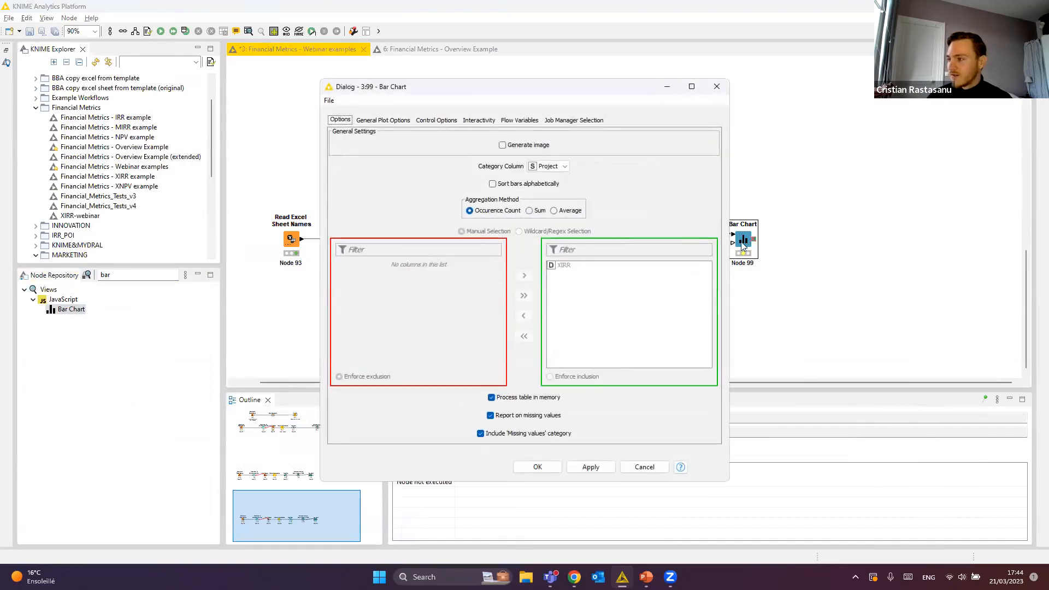
{"action": "left_click", "coordinate": [547, 467]}
{"action": "key", "text": "F7"}
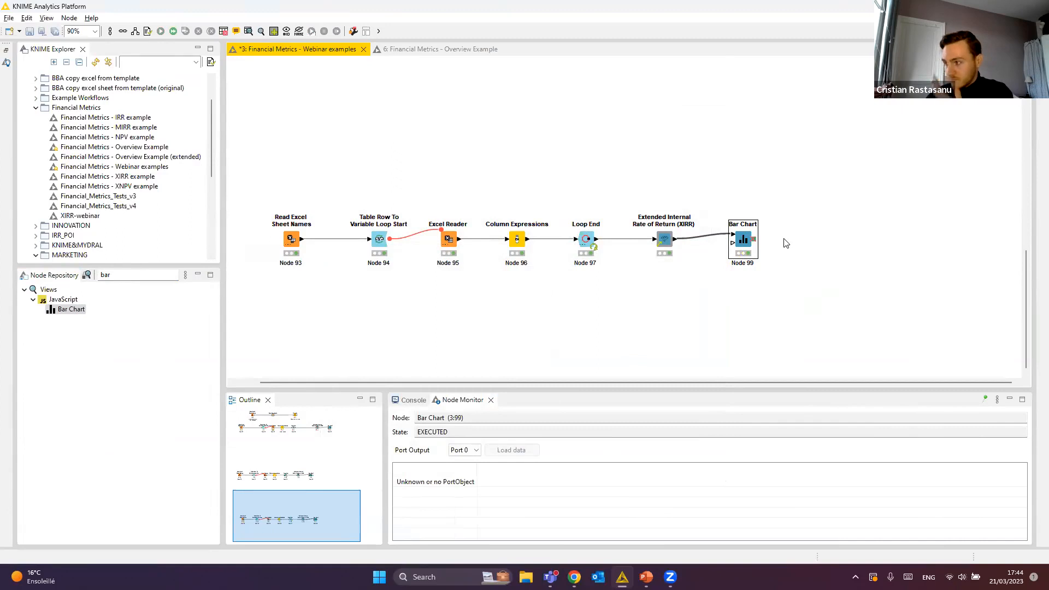
Check the Bar Chart node's grouped bar chart view, then close it.
{"action": "right_click", "coordinate": [753, 240]}
{"action": "left_click", "coordinate": [779, 377]}
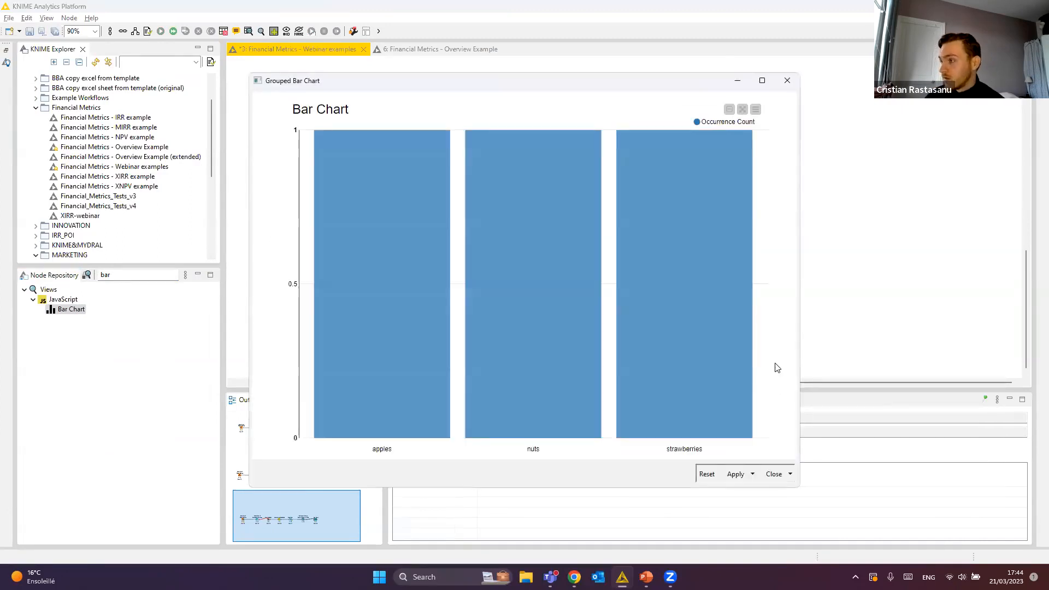
{"action": "left_click", "coordinate": [788, 80]}
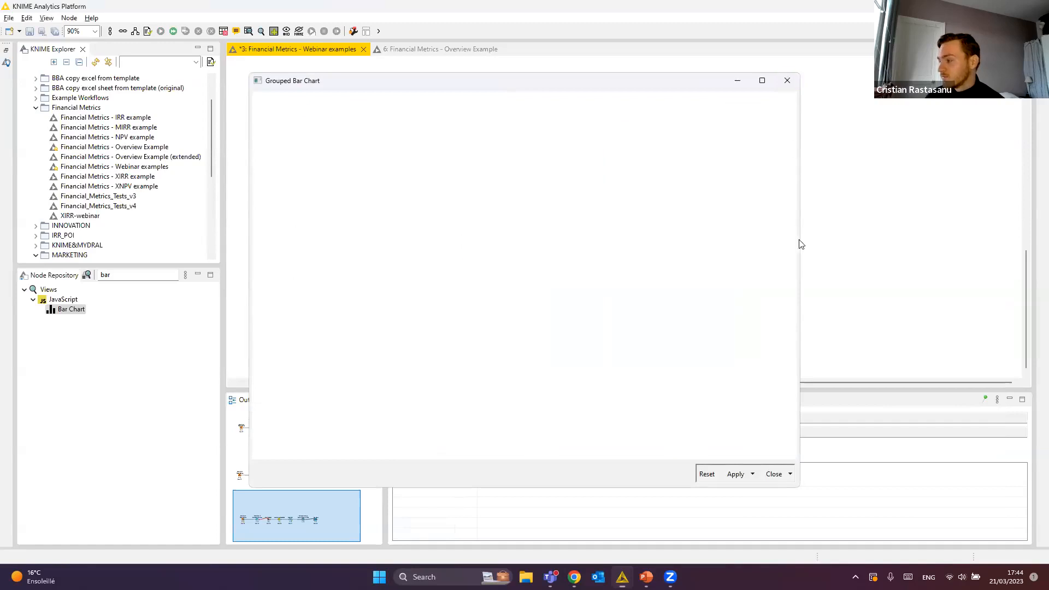
Set the Bar Chart node's aggregation method to Sum for the XIRR column and execute the node again.
{"action": "double_click", "coordinate": [744, 241]}
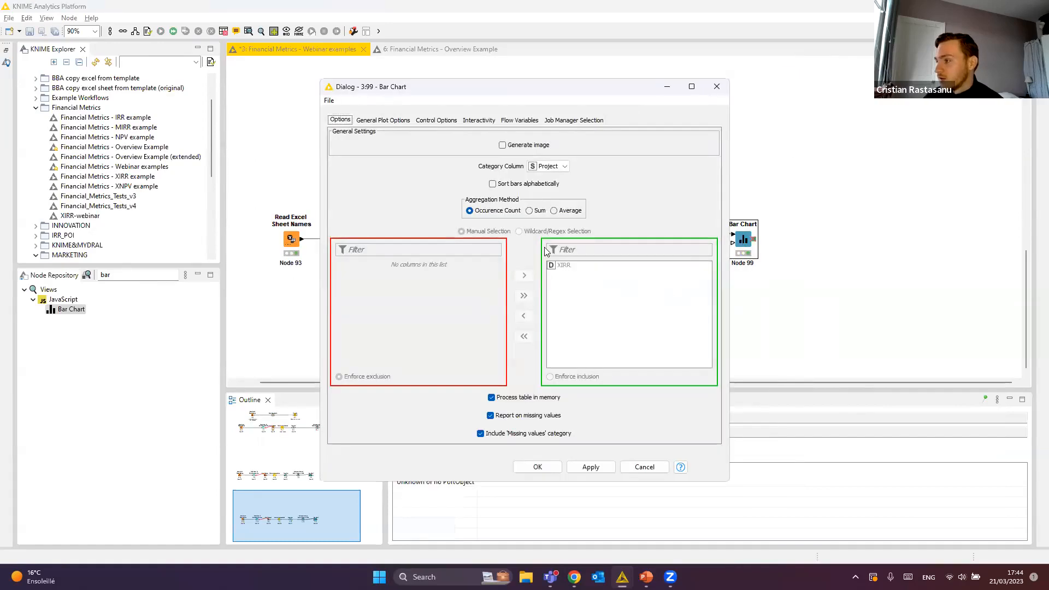
{"action": "left_click", "coordinate": [538, 213]}
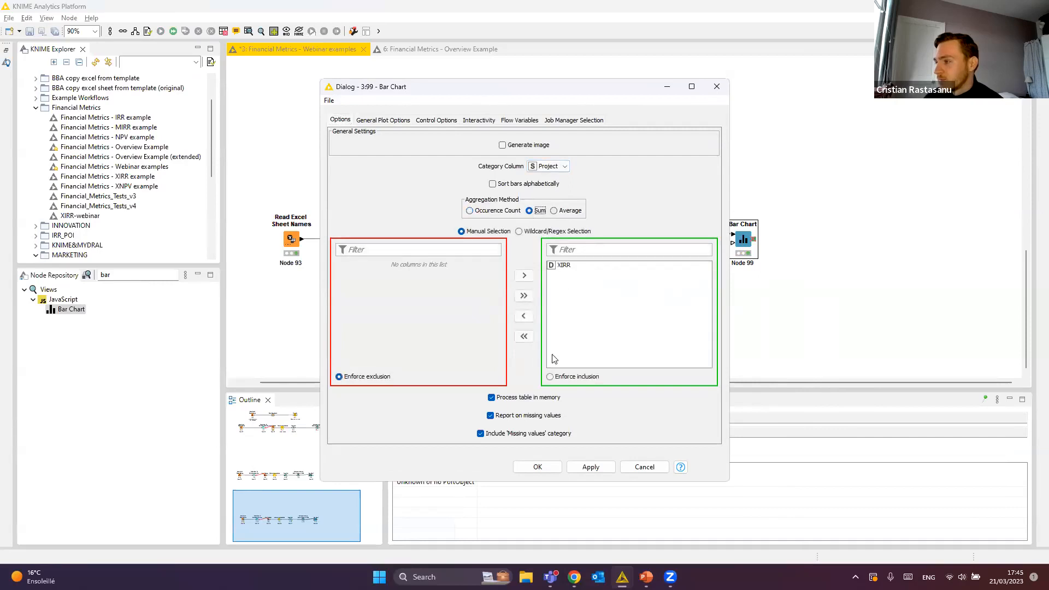
{"action": "left_click", "coordinate": [537, 467]}
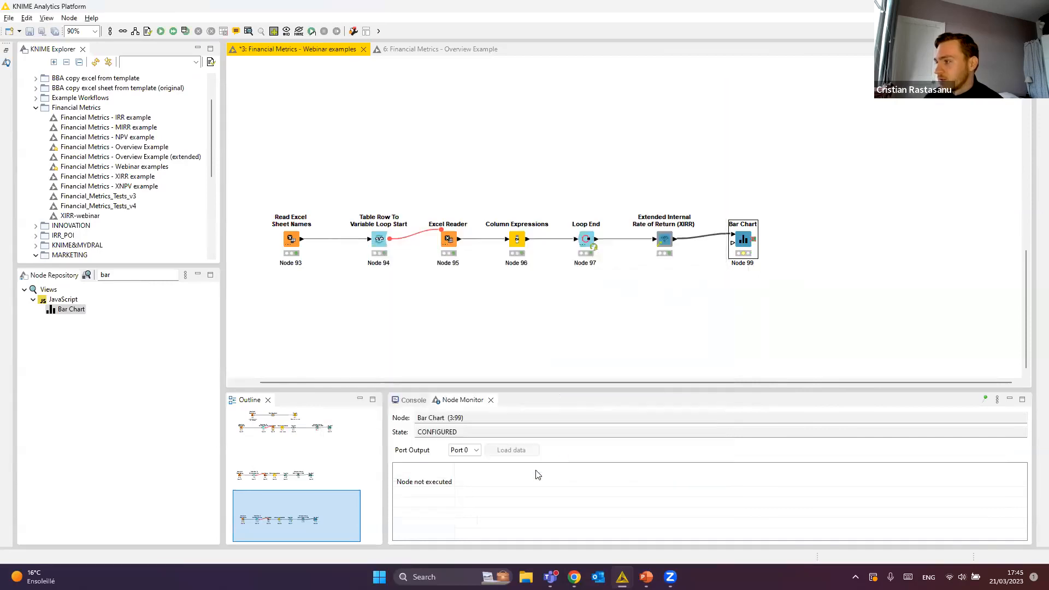
{"action": "key", "text": "F7"}
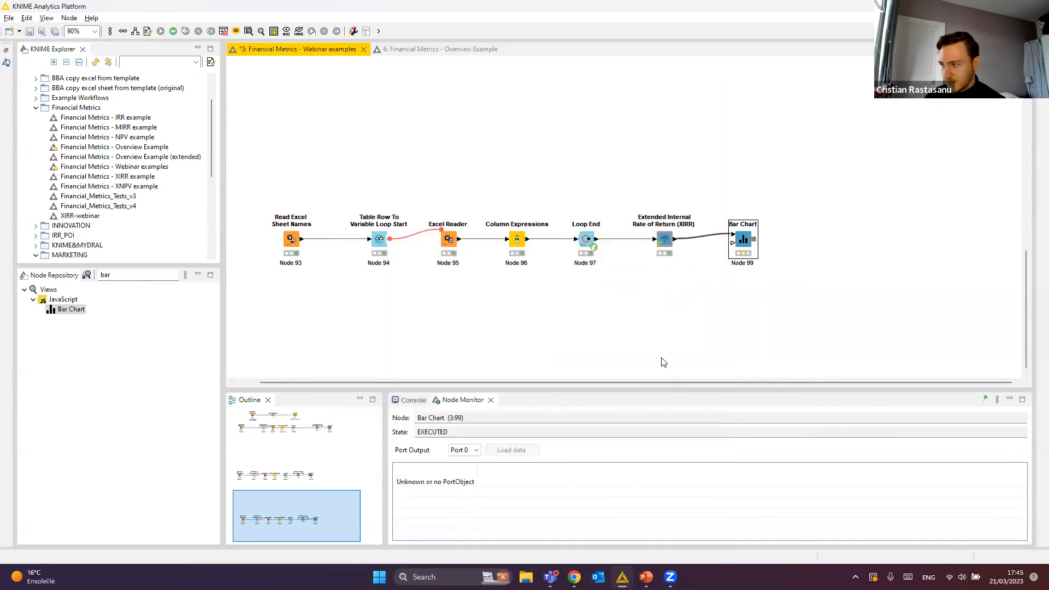
Compare the XIRR bars of apples, nuts and strawberries in the grouped bar chart view, then close it.
{"action": "right_click", "coordinate": [745, 241]}
{"action": "left_click", "coordinate": [795, 383]}
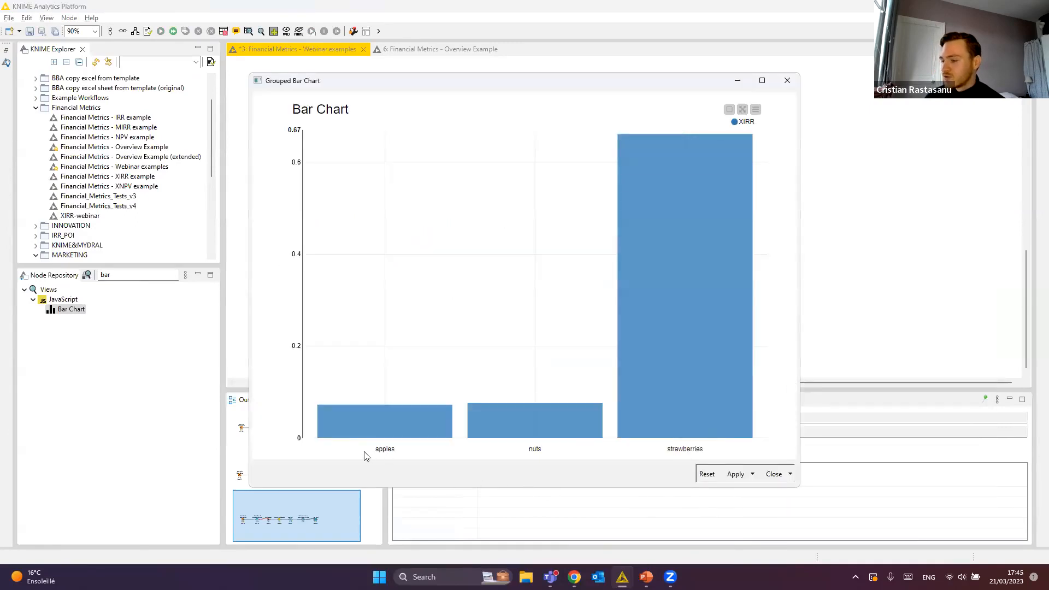
{"action": "mouse_move", "coordinate": [501, 431]}
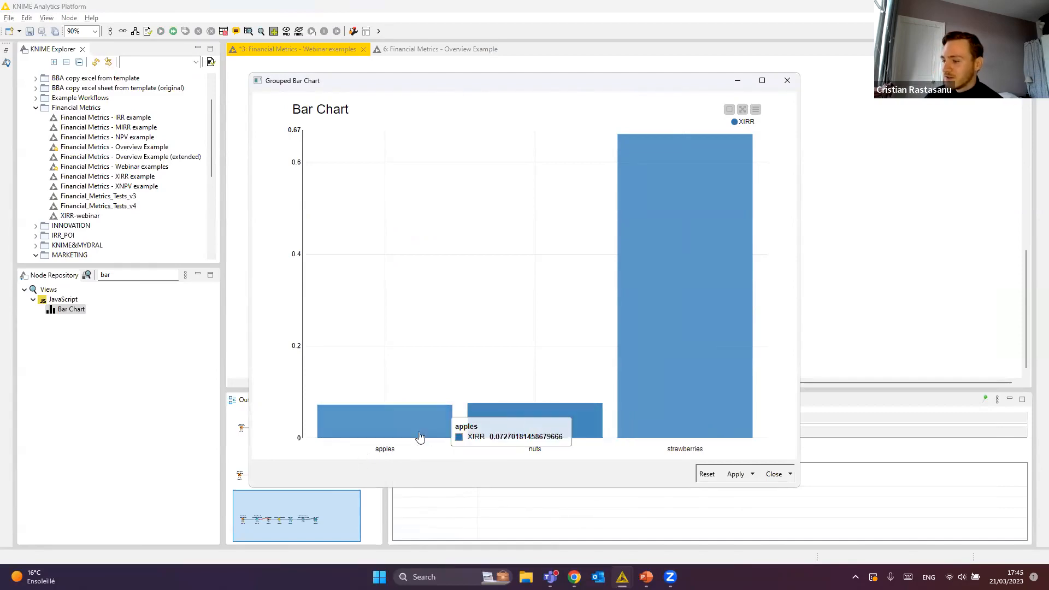
{"action": "mouse_move", "coordinate": [646, 412]}
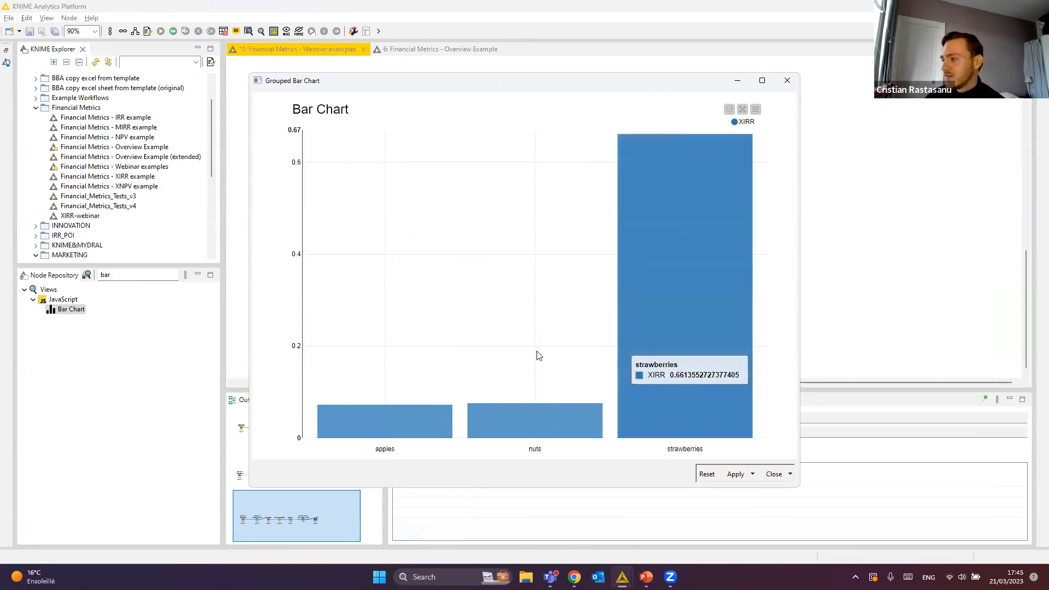
{"action": "left_click", "coordinate": [792, 82]}
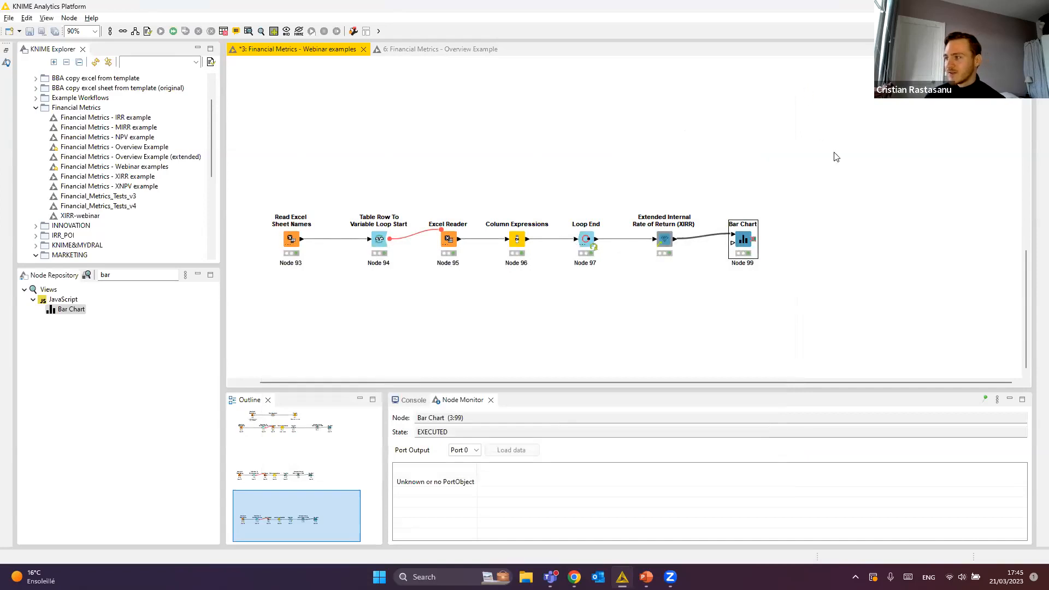
{"action": "left_click", "coordinate": [836, 158]}
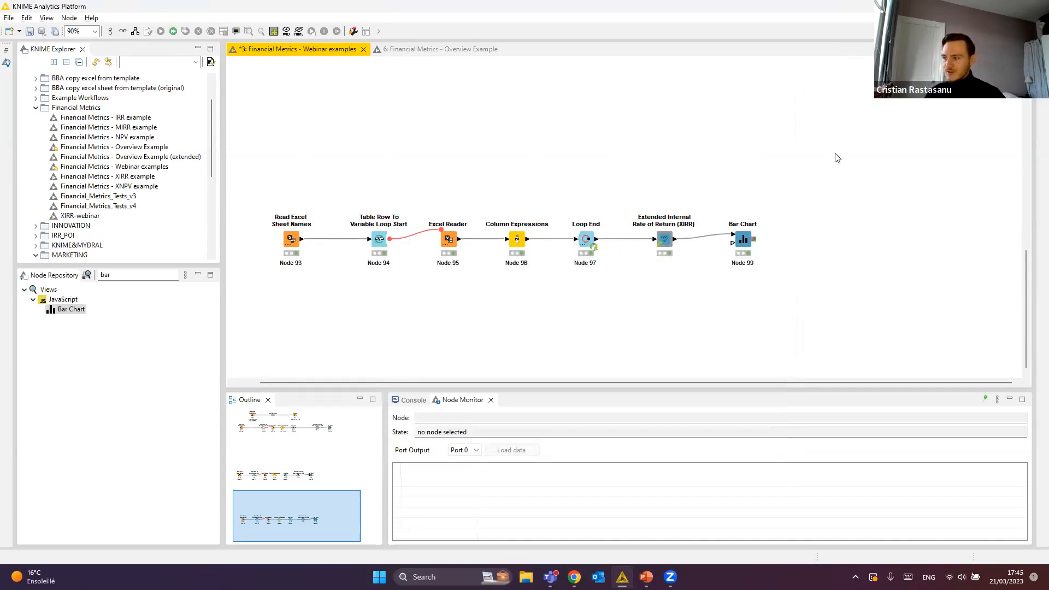
Collapse the nodes from Table Row To Variable Loop Start through Loop End into a metanode named "read excel sheet" and move the XIRR component closer.
{"action": "left_click_drag", "start_coordinate": [354, 299], "coordinate": [599, 214]}
{"action": "right_click", "coordinate": [594, 239]}
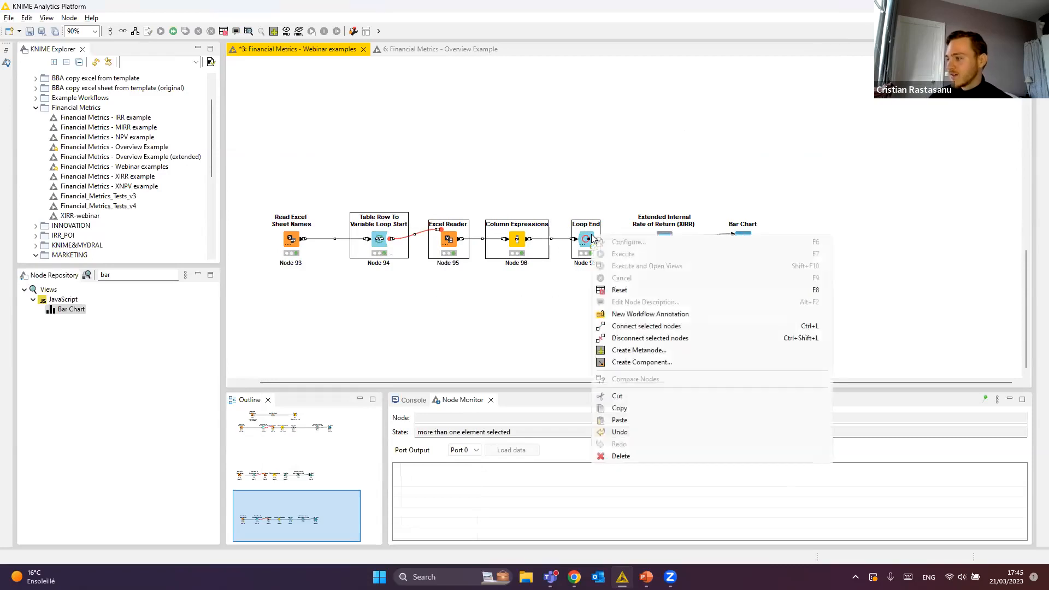
{"action": "left_click", "coordinate": [633, 353]}
{"action": "left_click", "coordinate": [533, 321]}
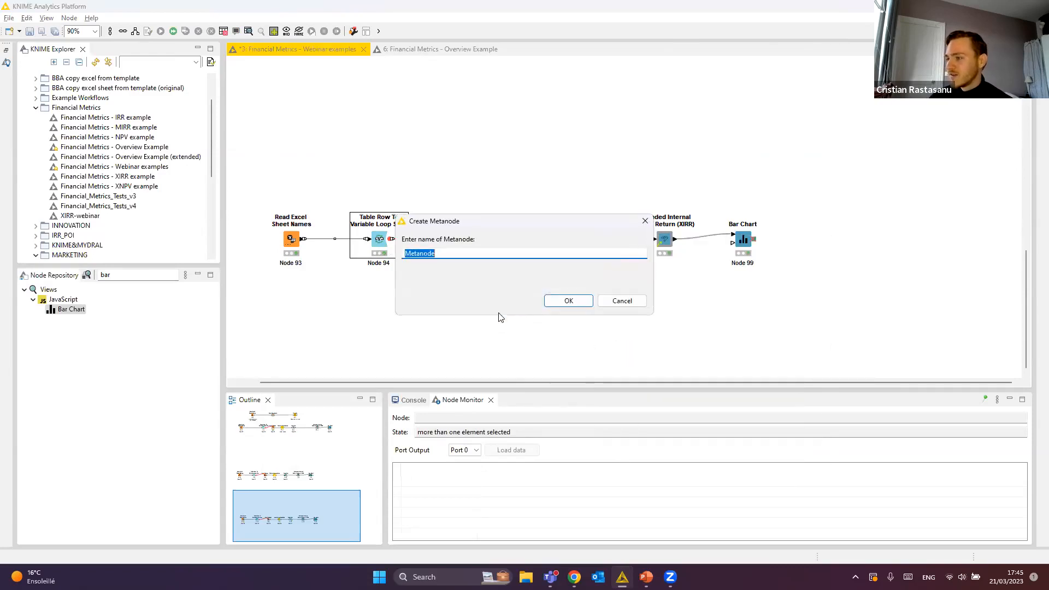
{"action": "type", "text": "read e"}
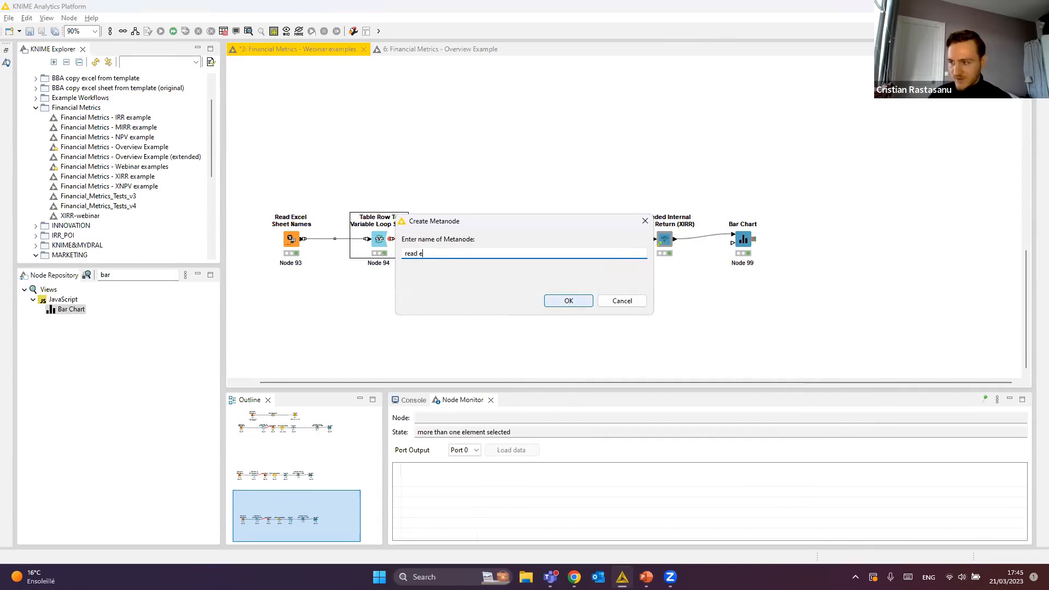
{"action": "type", "text": "xcel sheet"}
{"action": "left_click", "coordinate": [569, 301]}
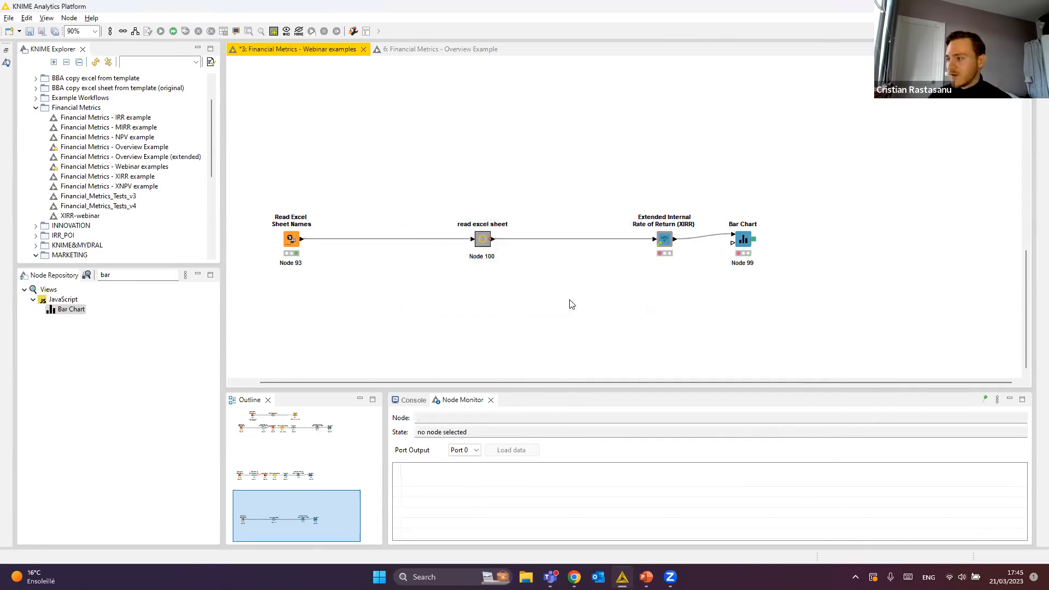
{"action": "left_click_drag", "start_coordinate": [664, 239], "coordinate": [615, 239]}
{"action": "left_click", "coordinate": [600, 300]}
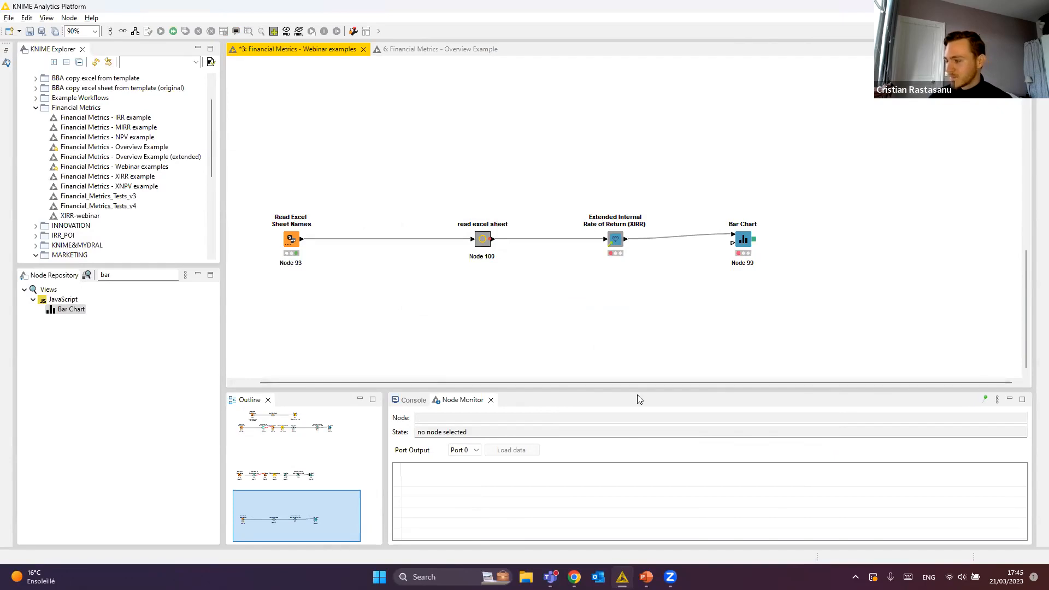
Switch to the PowerPoint presentation Automating Financial Calculations with KNIME and start the slide show from slide 23.
{"action": "mouse_move", "coordinate": [646, 576]}
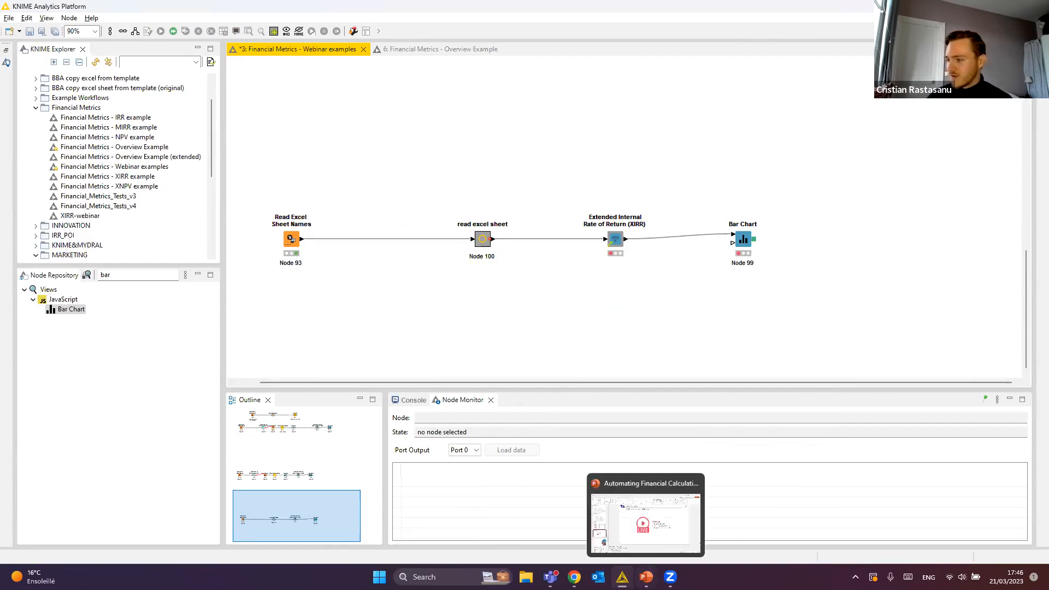
{"action": "left_click", "coordinate": [659, 545]}
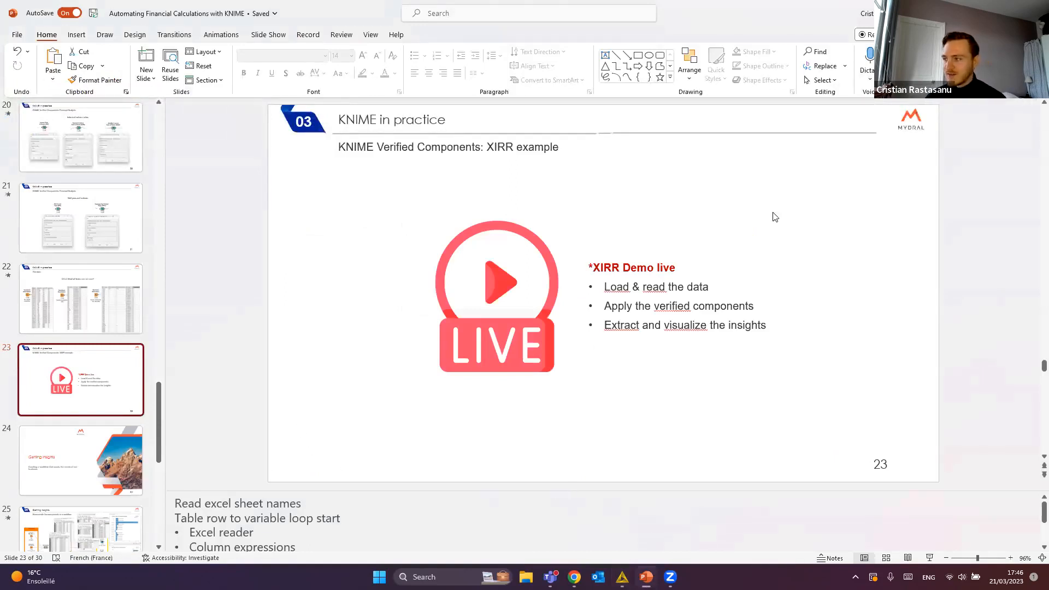
{"action": "left_click", "coordinate": [930, 557]}
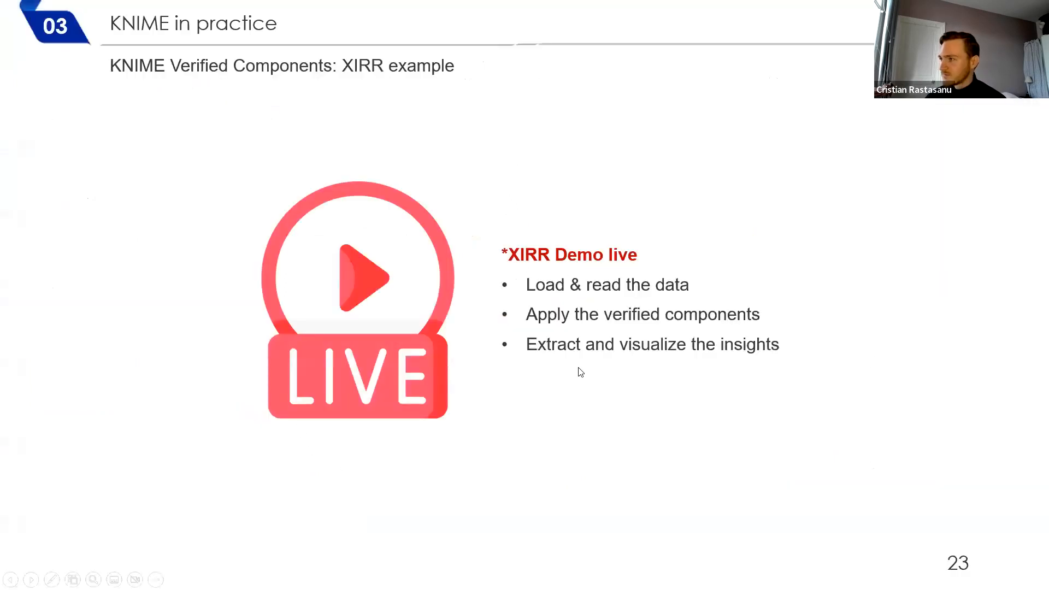